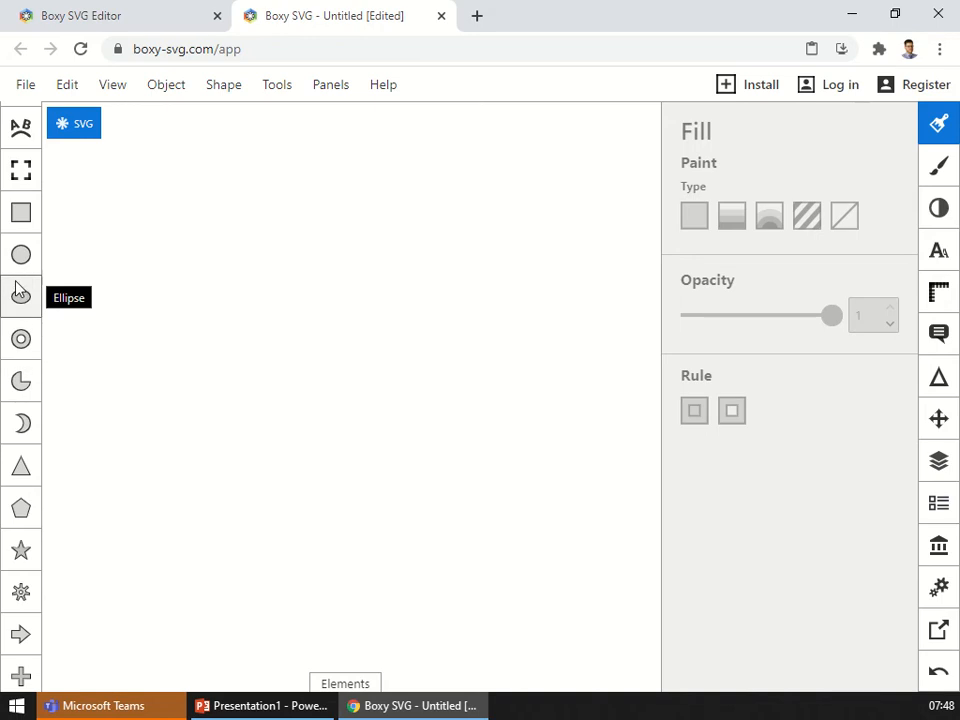
Draw a tall upright ellipse on the canvas and give it a solid #000000 stroke with width 0
click(21, 297)
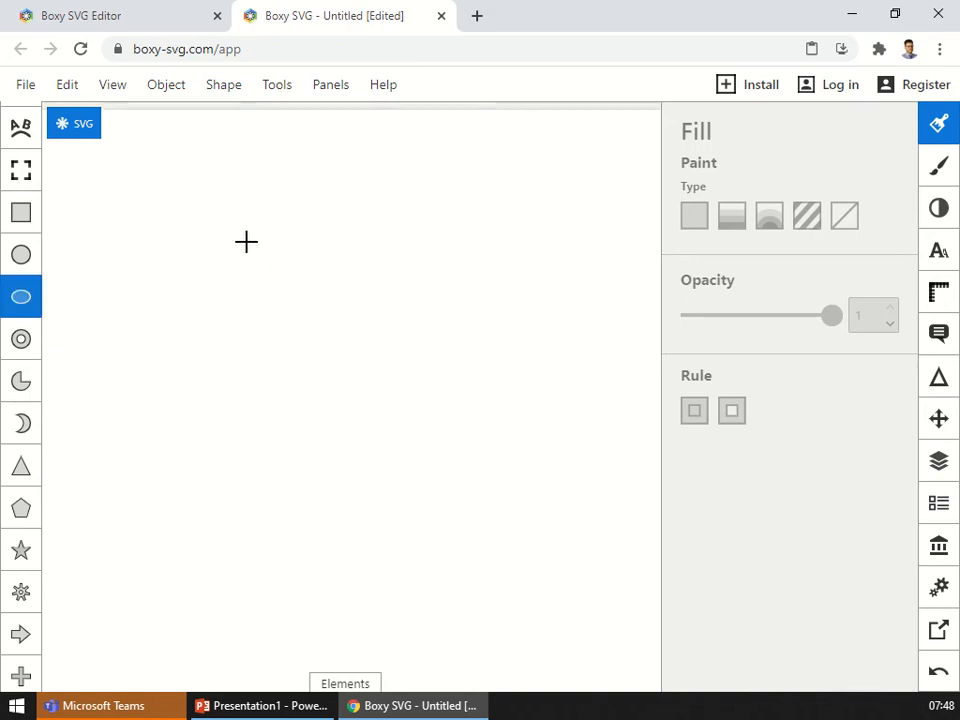
drag(261, 238, 382, 509)
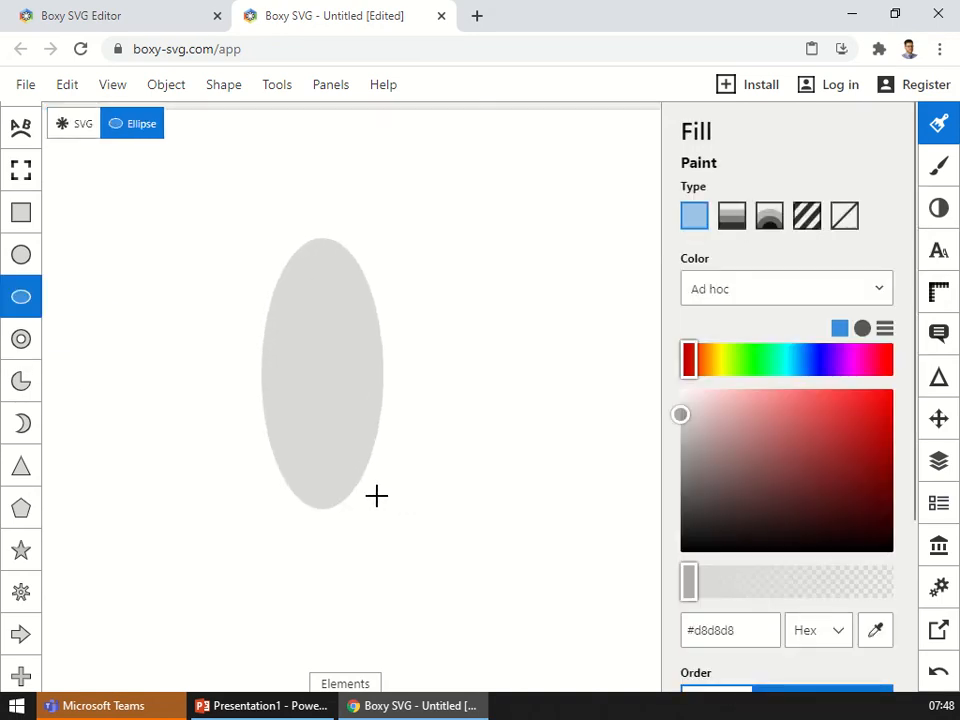
click(937, 170)
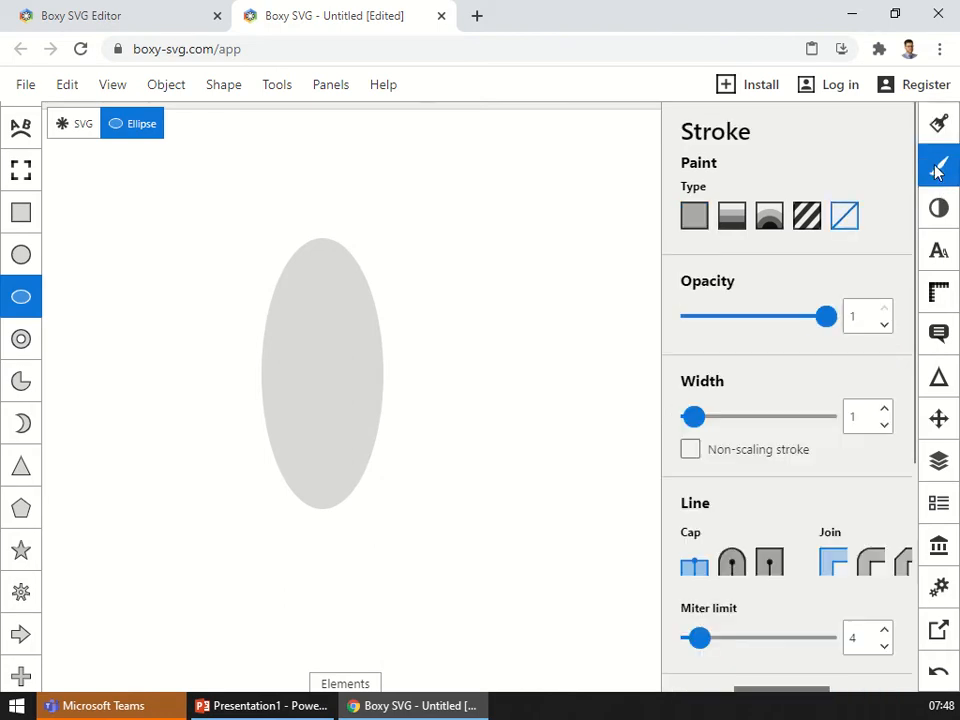
click(695, 218)
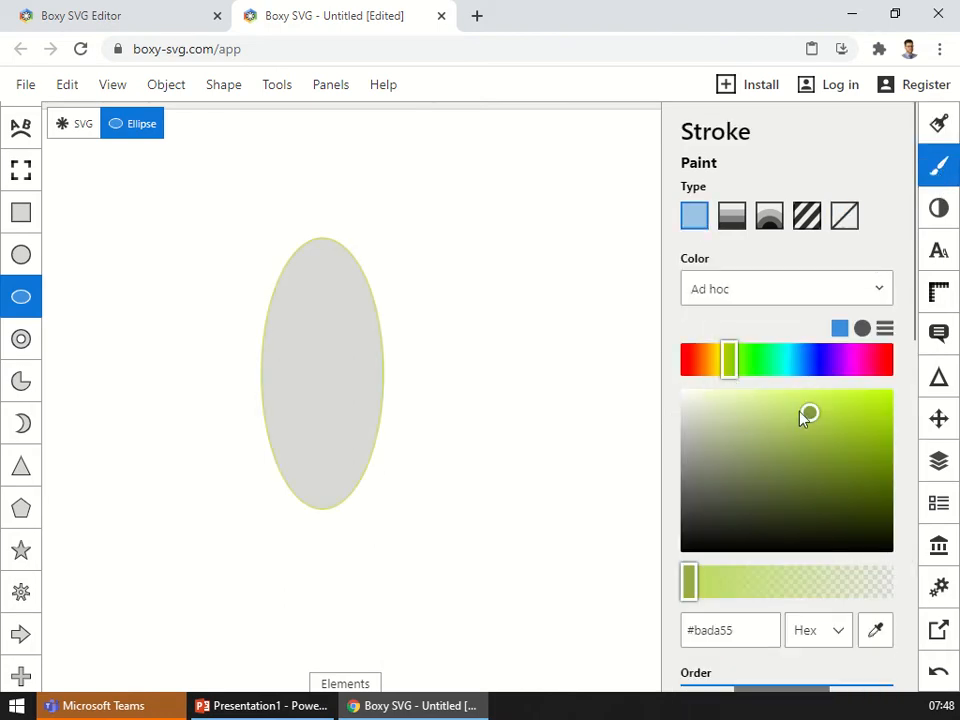
mouse_move(808, 416)
mouse_down()
mouse_move(709, 558)
mouse_move(672, 566)
mouse_up()
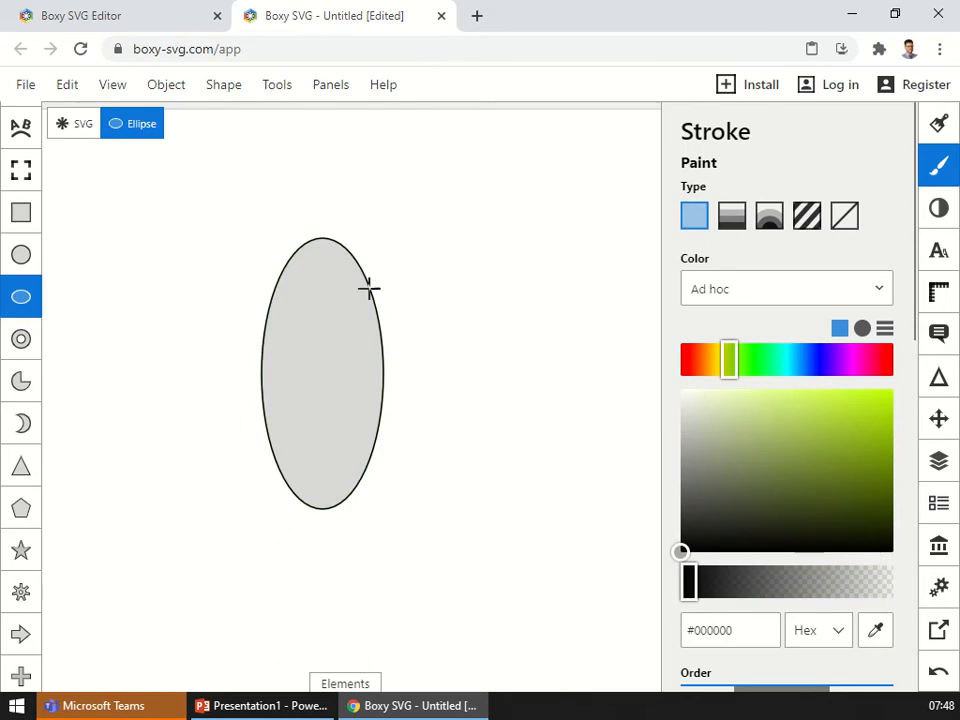
scroll(708, 436, down, 3)
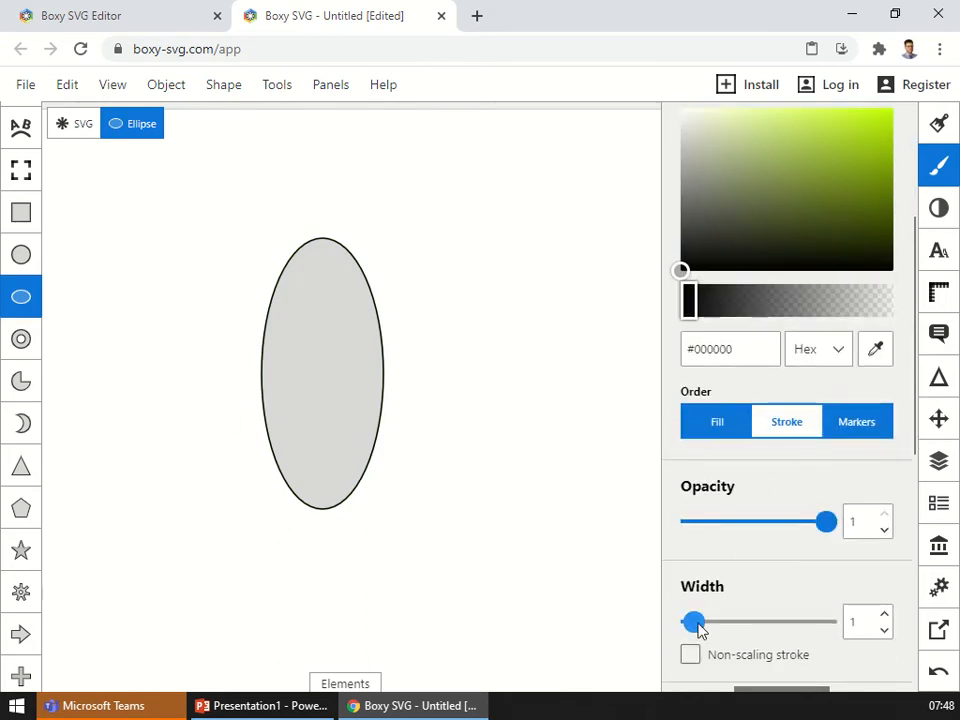
mouse_move(700, 636)
mouse_down()
mouse_move(775, 625)
mouse_move(595, 637)
mouse_up()
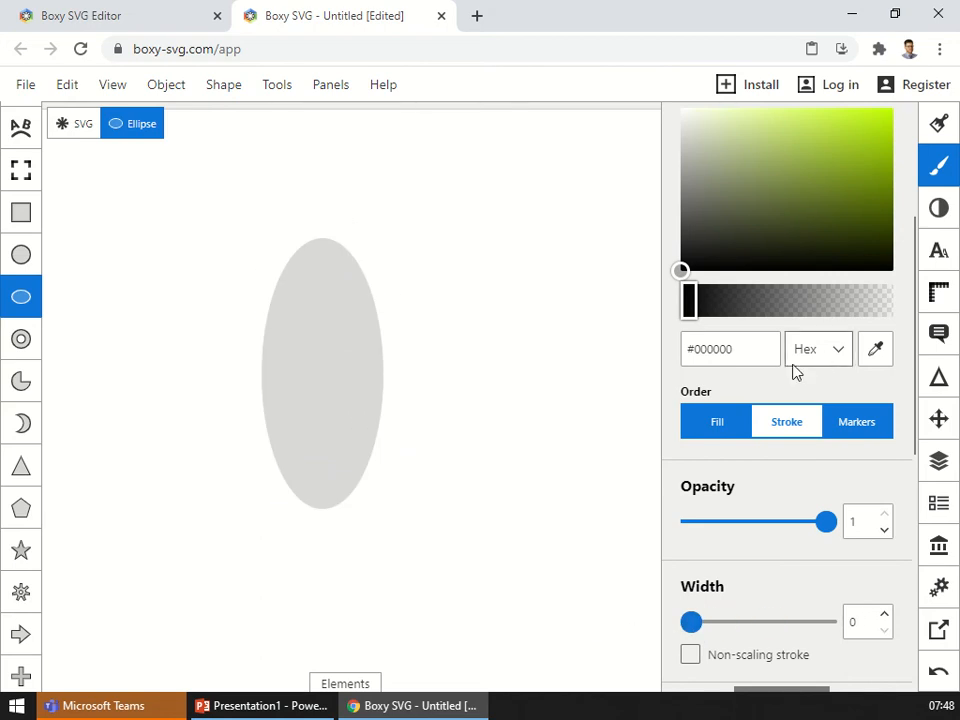
Fill the ellipse with solid black (#000000) and move it slightly lower on the canvas
click(940, 124)
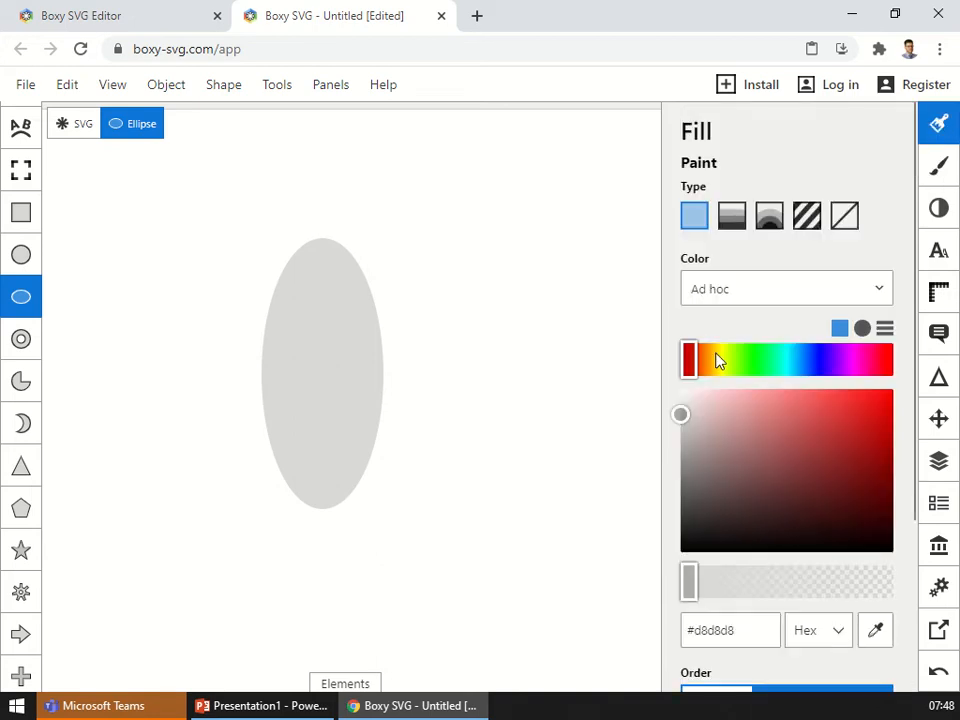
drag(684, 424, 670, 580)
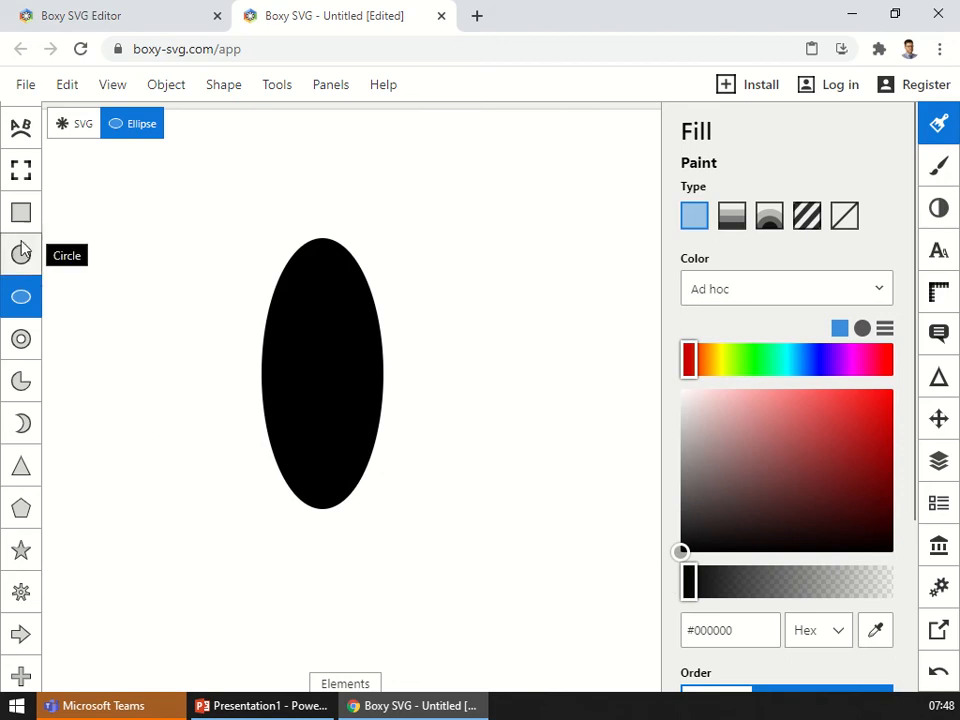
scroll(18, 208, up, 5)
click(20, 120)
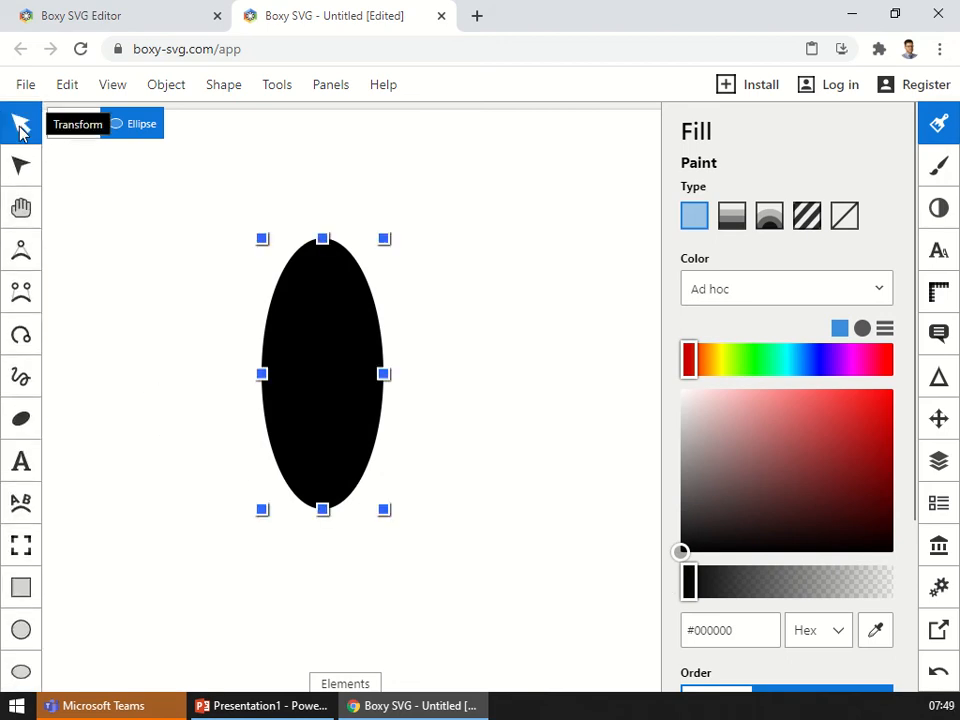
click(225, 326)
drag(350, 353, 326, 399)
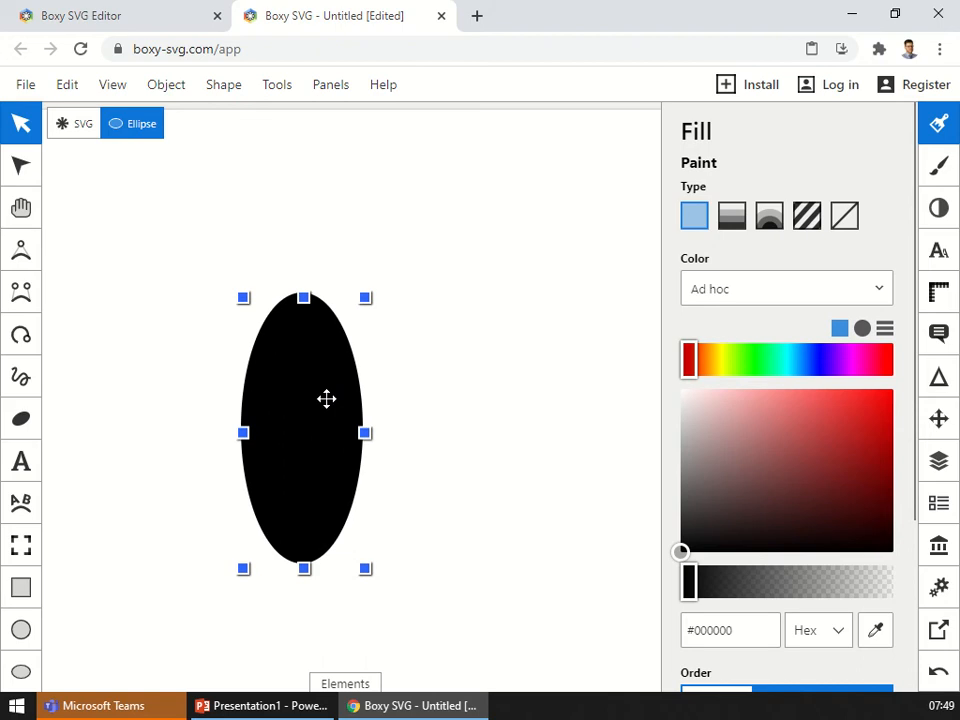
Duplicate the black ellipse, shrink the copy into a small oval and place it to the upper right of the original
right_click(289, 403)
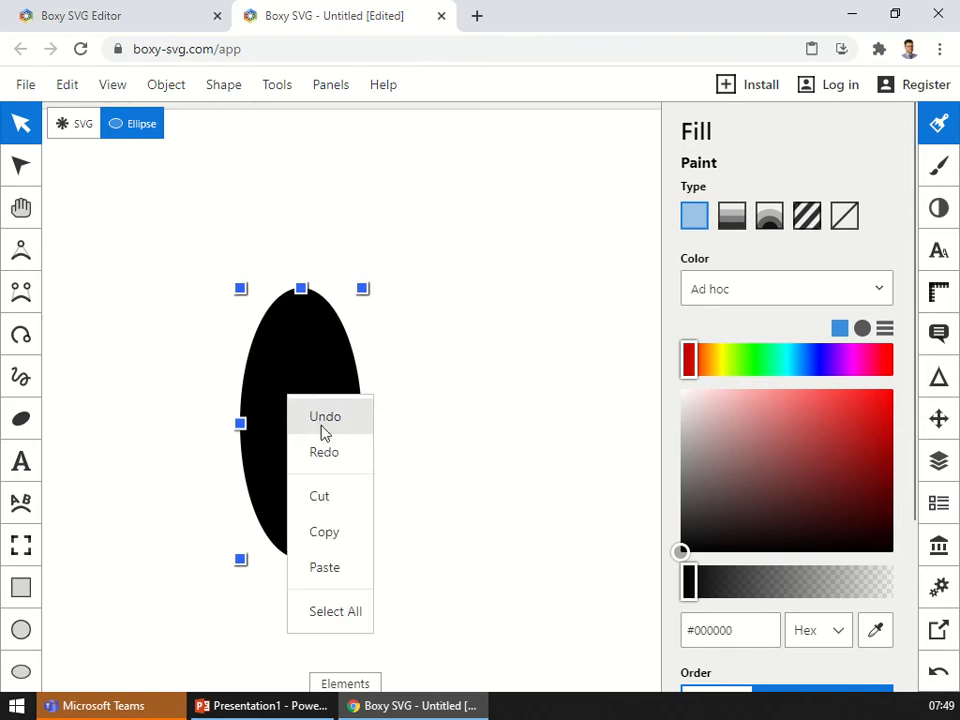
click(345, 535)
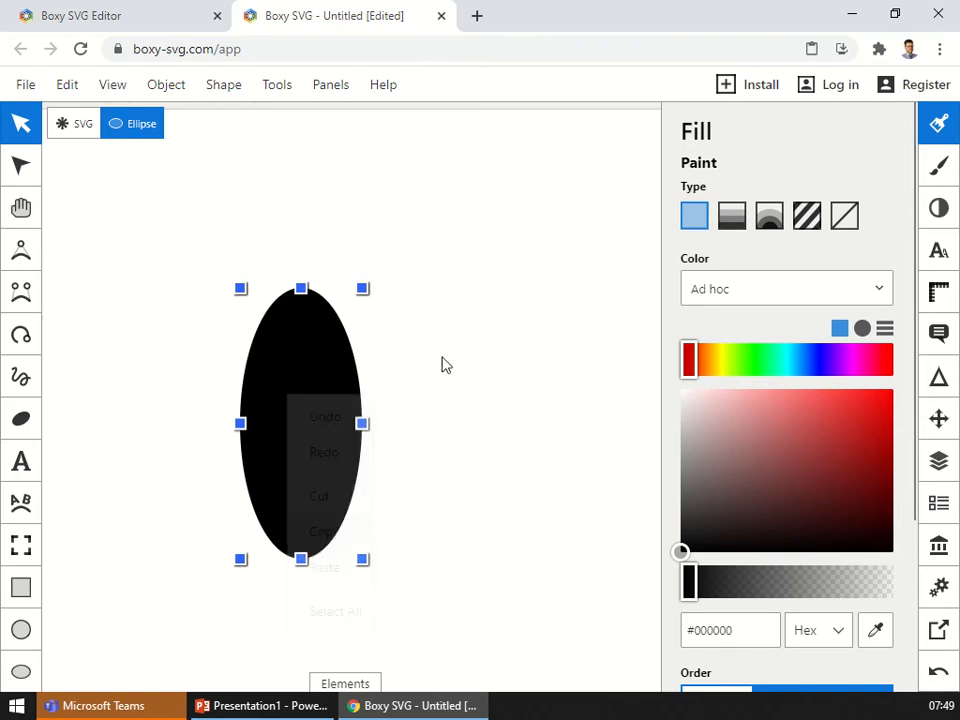
right_click(440, 358)
click(491, 528)
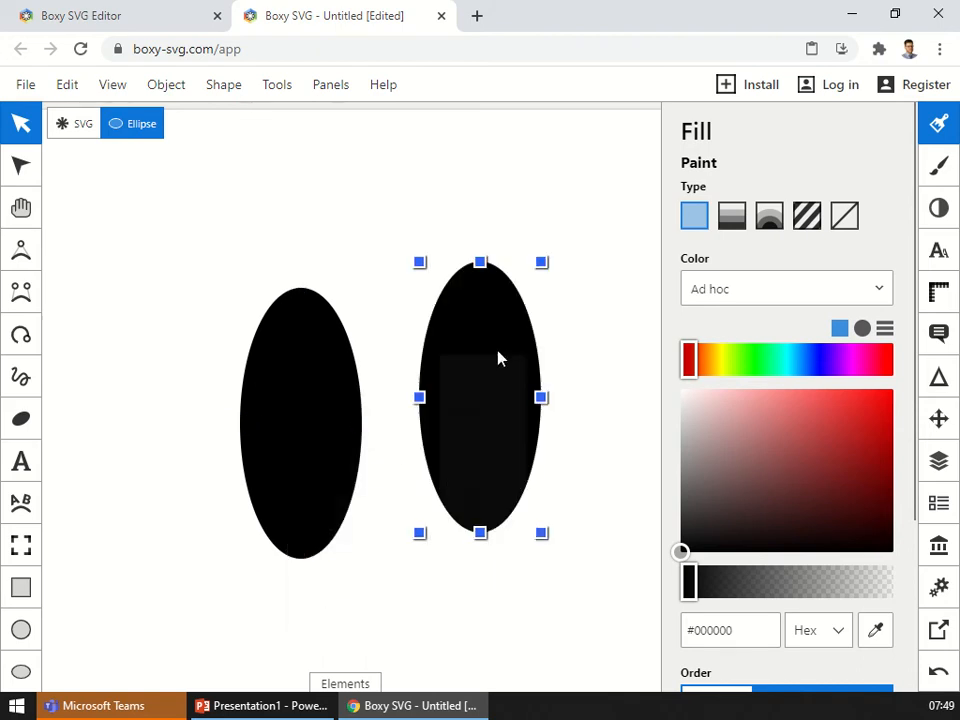
drag(420, 265, 472, 443)
drag(507, 497, 483, 299)
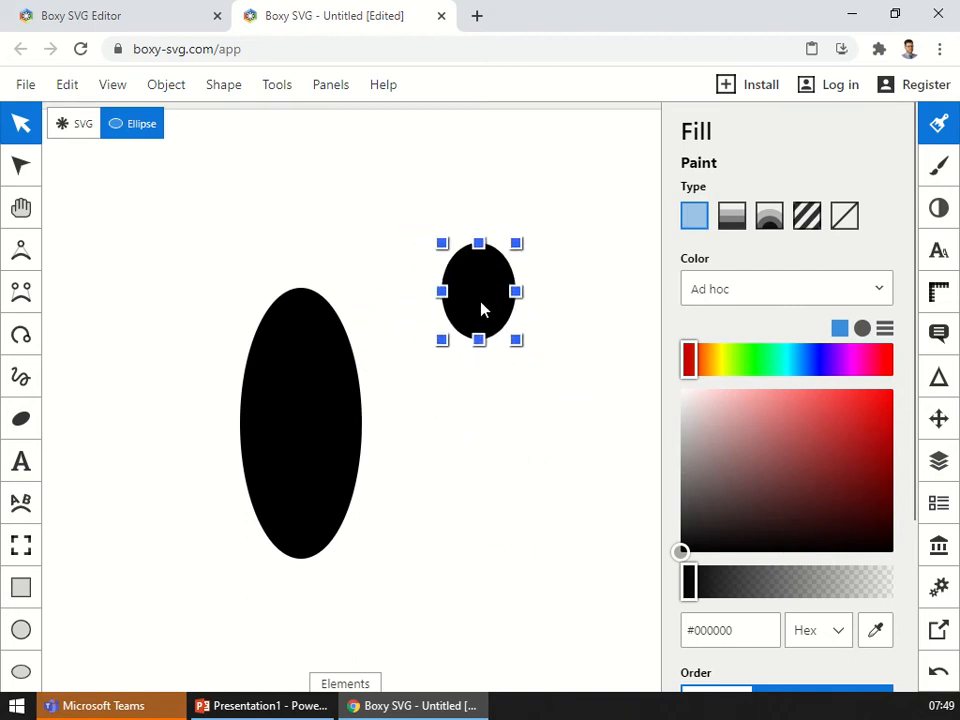
Paste two copies of the small oval below it and reshape each into a tall, narrow ellipse
key(ctrl+c)
click(480, 450)
key(ctrl+v)
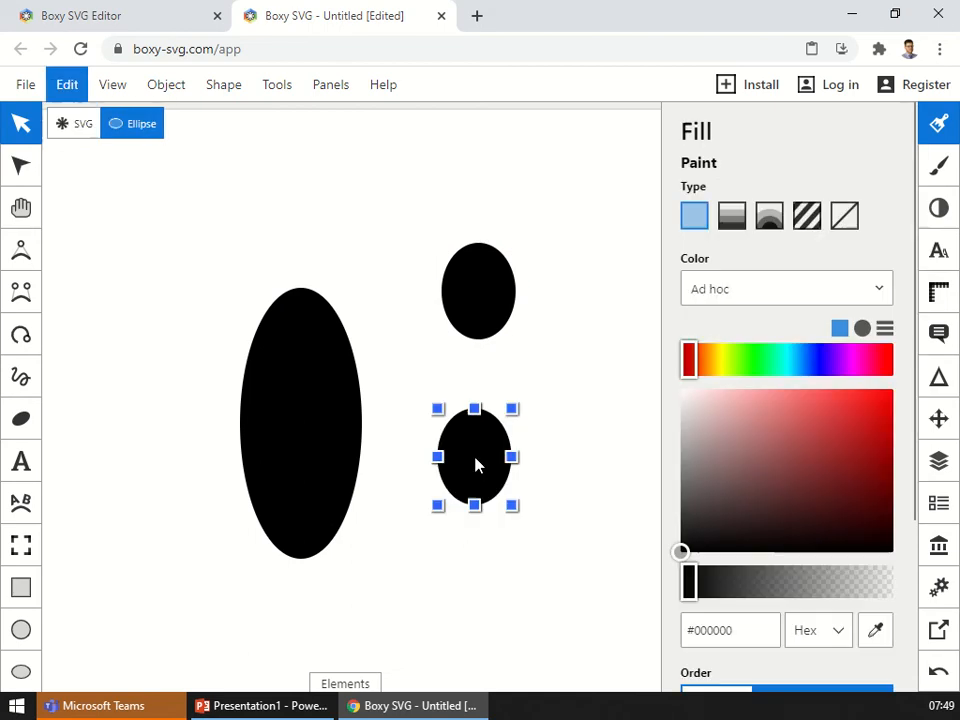
drag(514, 514, 475, 621)
click(588, 553)
key(ctrl+v)
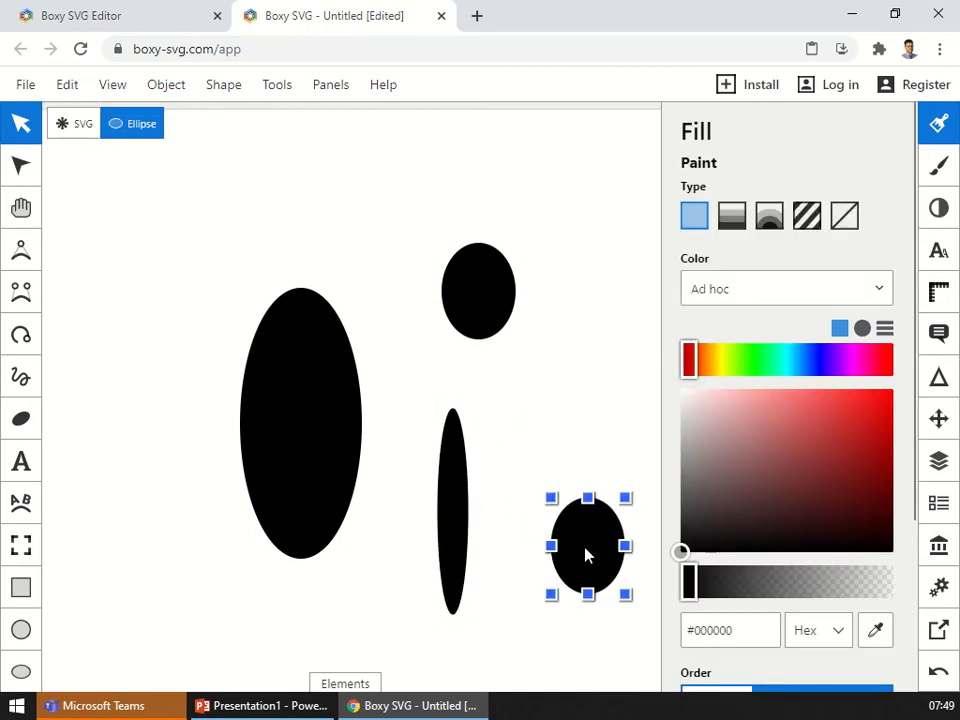
drag(557, 501, 557, 463)
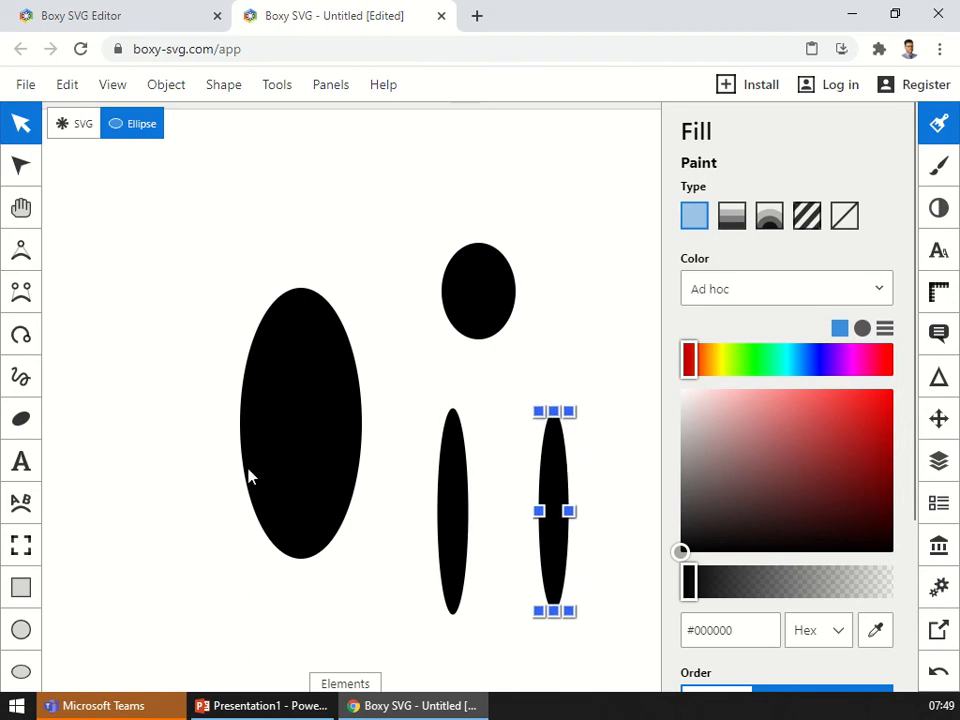
Paint a thick upside-down U-shaped blob freehand to the upper left of the large ellipse
click(192, 632)
scroll(20, 530, down, 3)
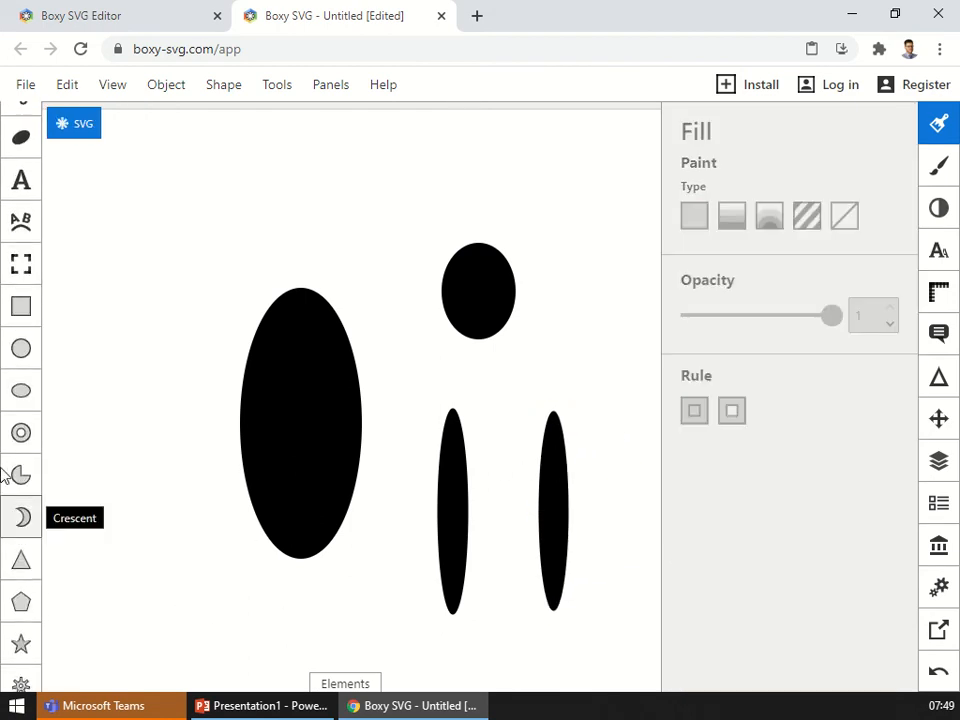
scroll(8, 240, up, 1)
scroll(8, 240, up, 1)
click(20, 326)
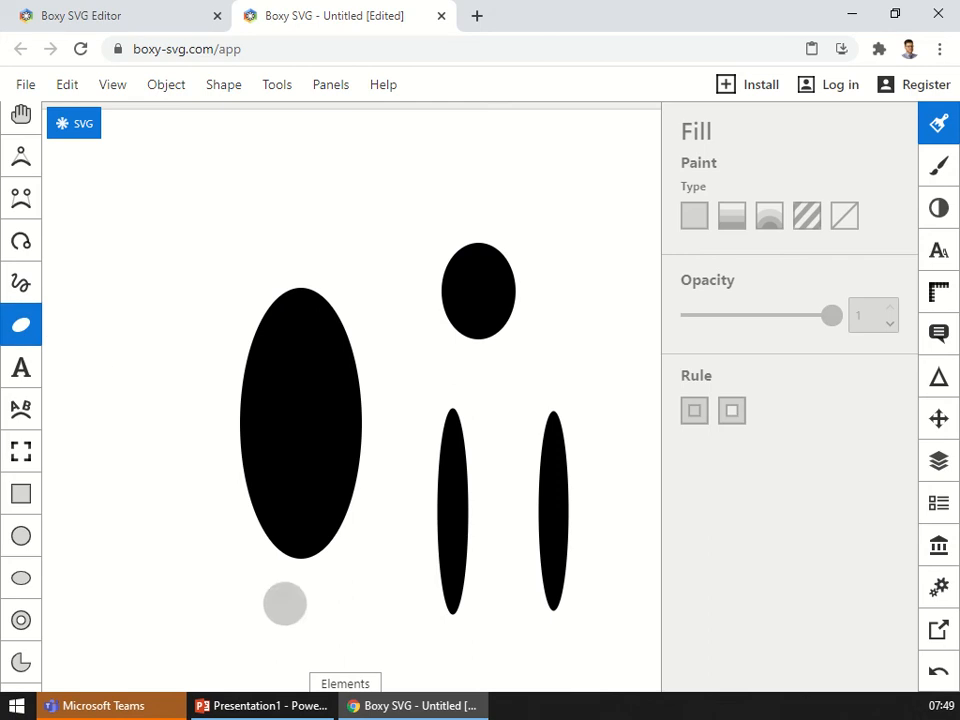
mouse_move(92, 291)
mouse_down()
mouse_move(106, 248)
mouse_move(136, 234)
mouse_move(178, 292)
mouse_up()
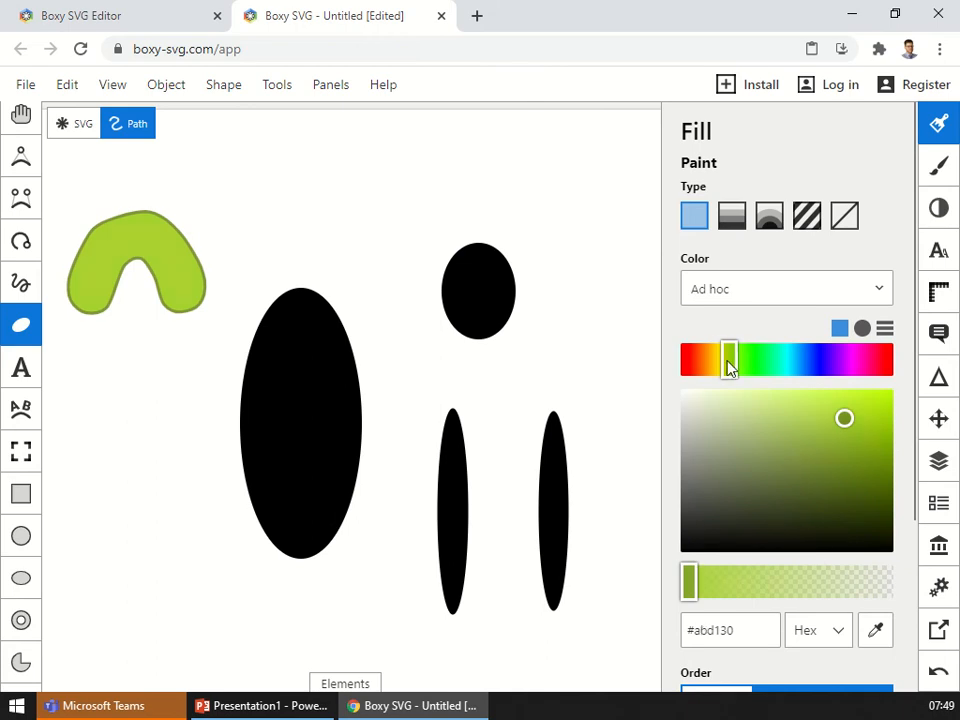
Recolor the arched blob with a yellow fill (#f2e829) and a black stroke (#000000)
drag(728, 364, 722, 366)
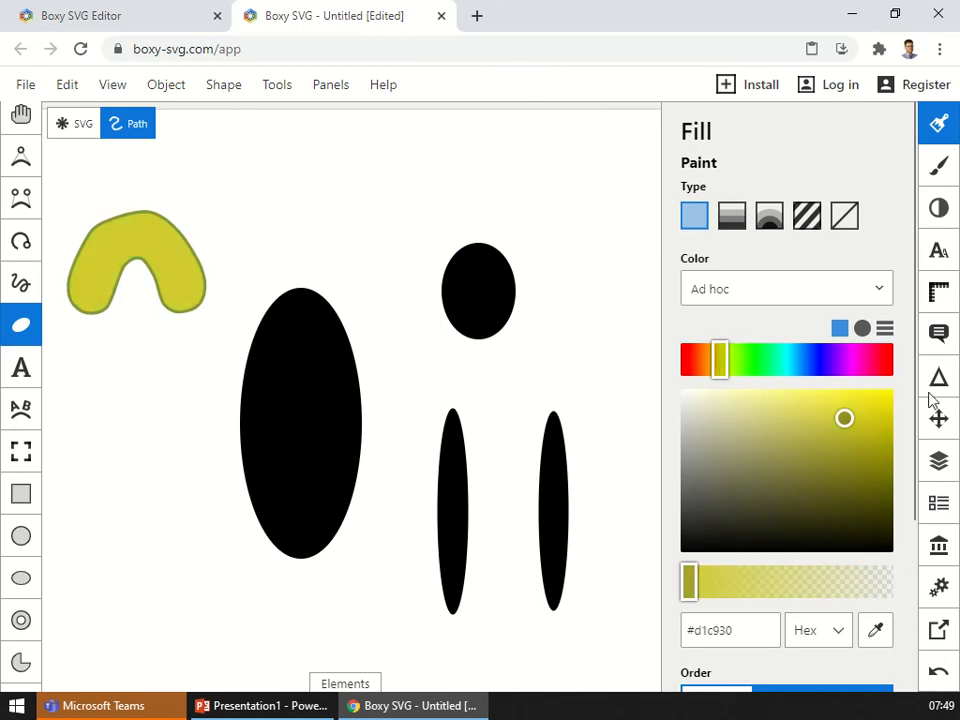
click(847, 408)
drag(847, 410, 858, 400)
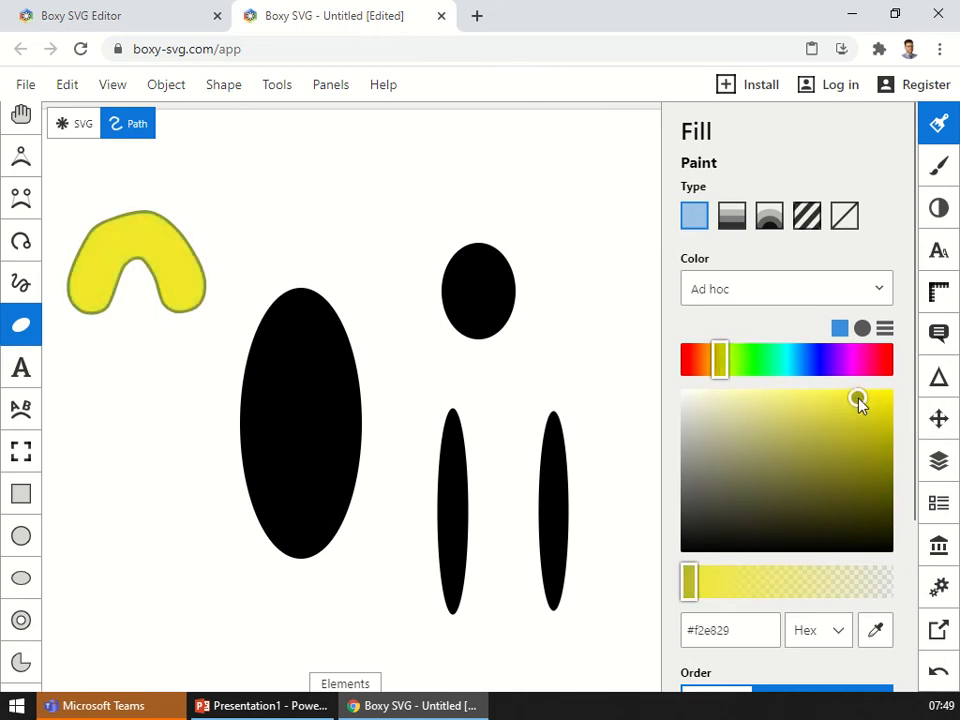
click(938, 165)
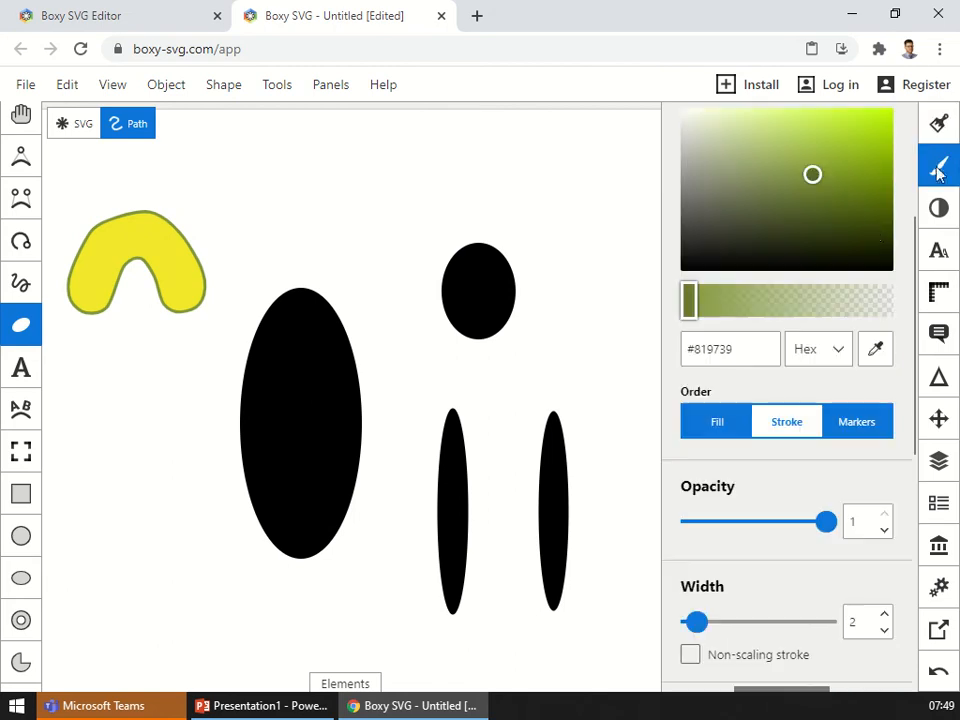
drag(816, 180, 645, 300)
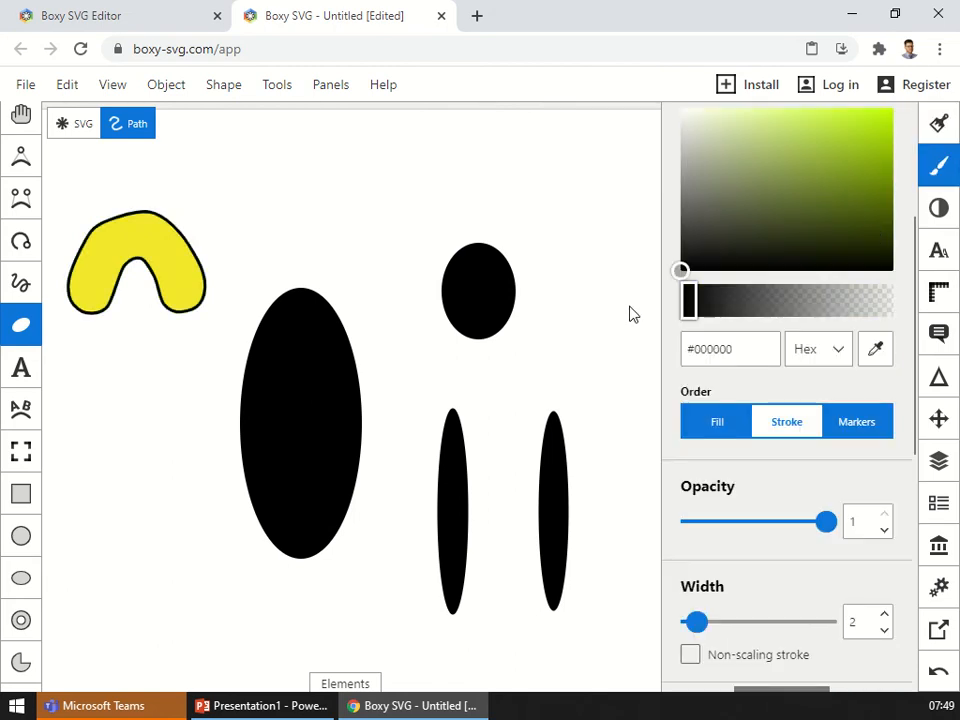
Draw a small downward-pointing triangle above the large ellipse and fill it with yellow (#f0de1a)
scroll(15, 545, down, 1)
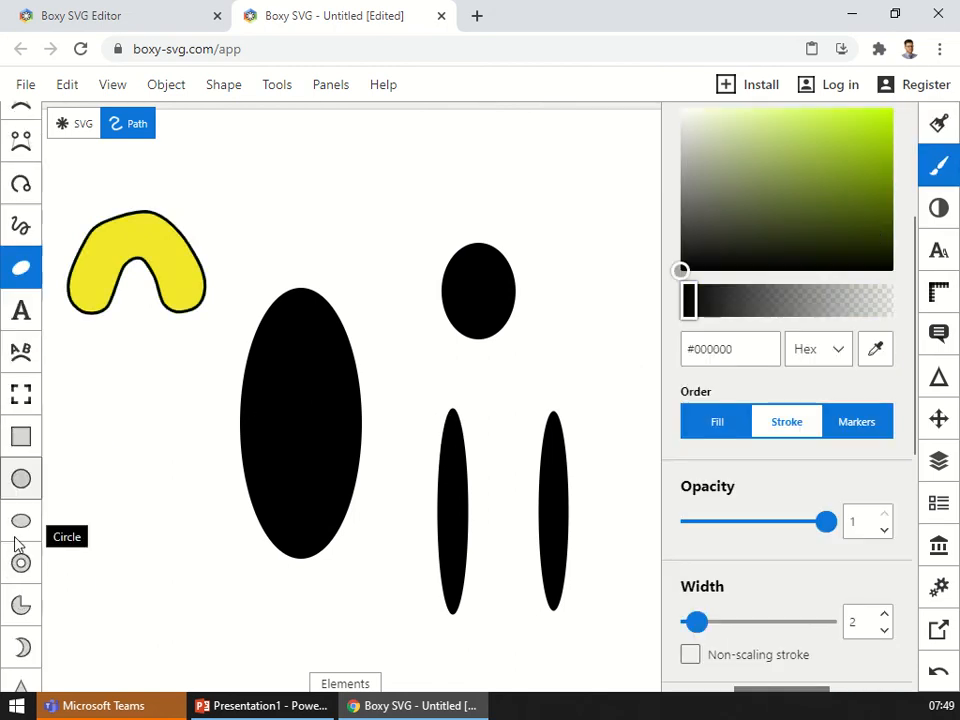
scroll(15, 545, down, 4)
click(20, 466)
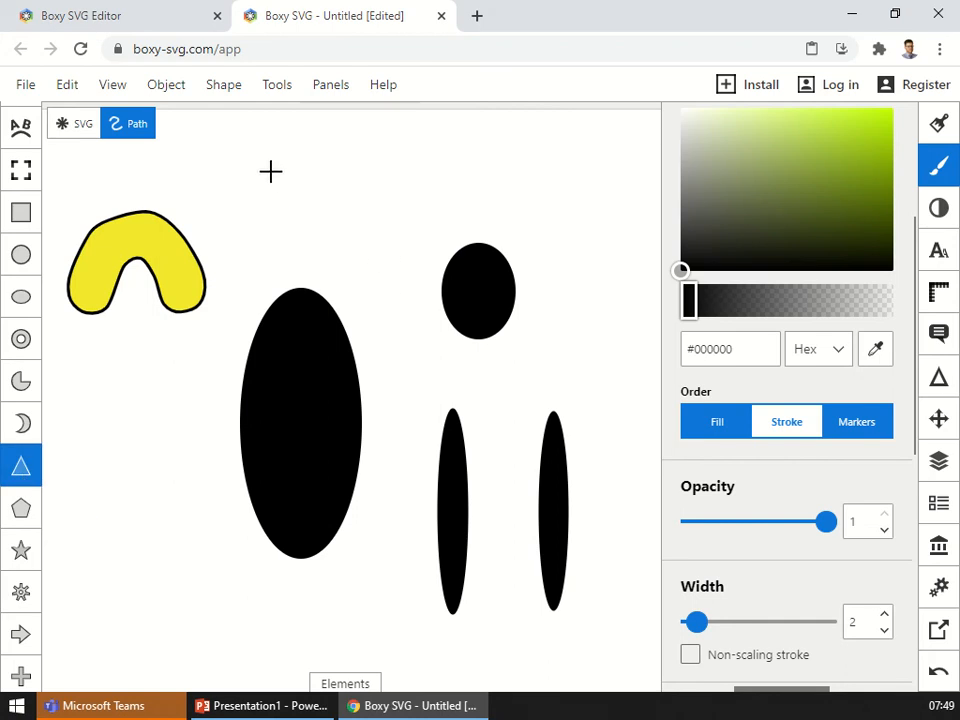
mouse_move(270, 171)
mouse_down()
mouse_move(315, 216)
mouse_move(294, 208)
mouse_move(257, 221)
mouse_move(272, 199)
mouse_move(296, 195)
mouse_move(275, 201)
mouse_up()
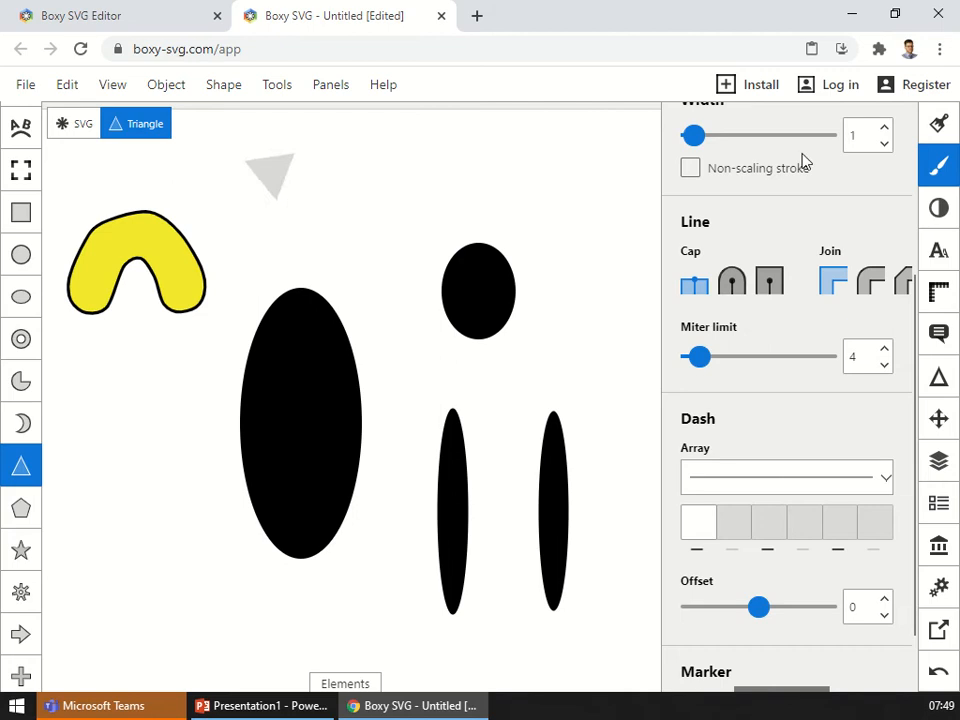
click(940, 128)
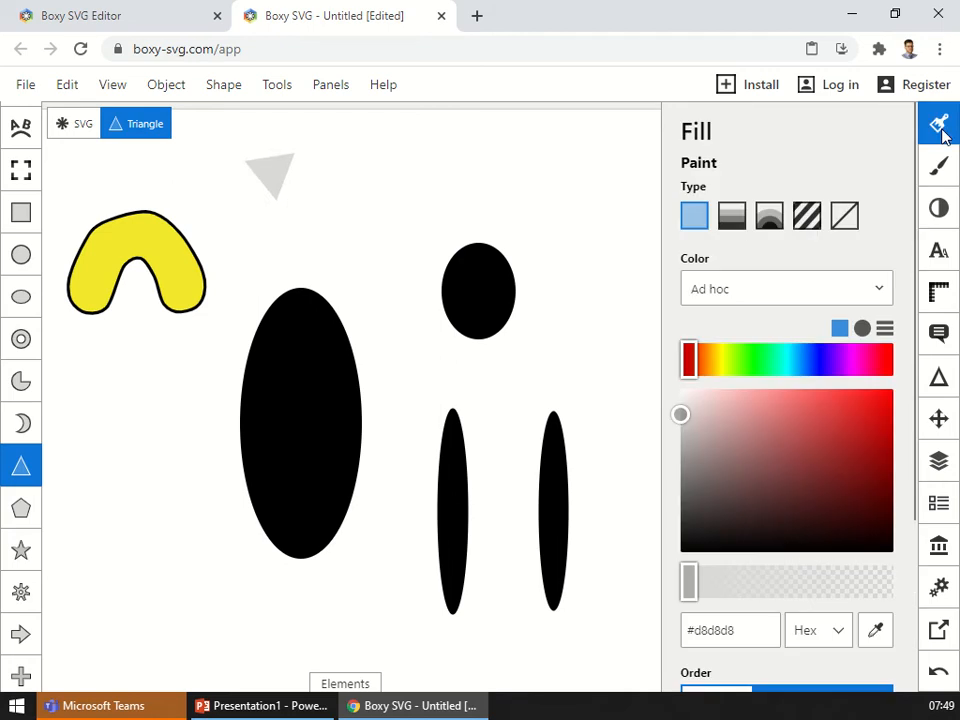
click(724, 365)
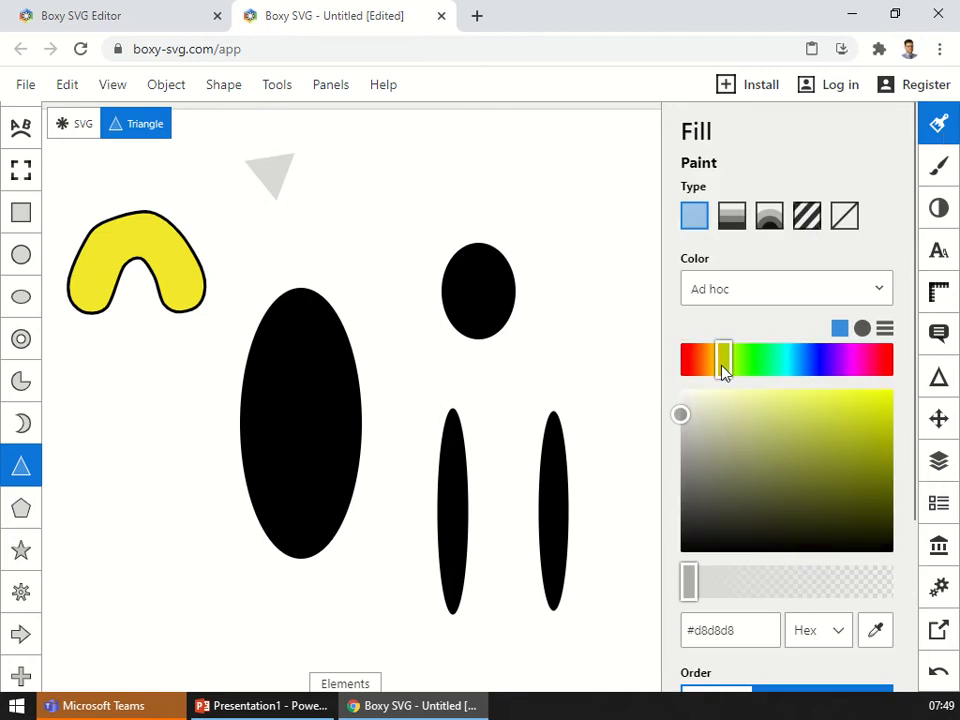
drag(771, 391, 871, 402)
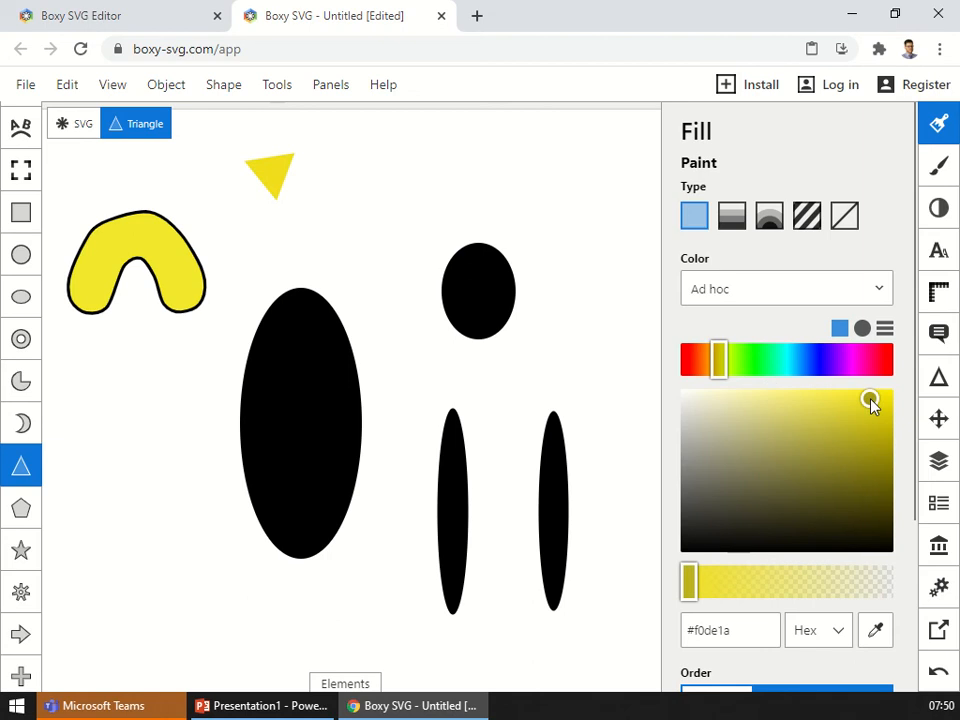
click(939, 168)
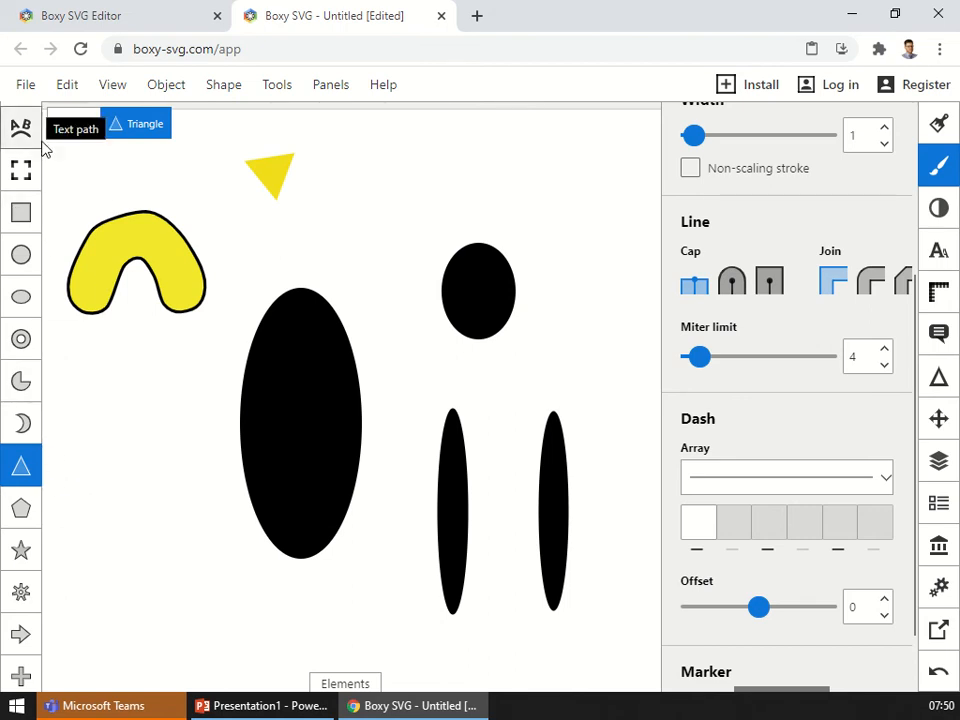
Move the small oval onto the upper end of the large ellipse to form the head
scroll(20, 170, up, 4)
click(19, 122)
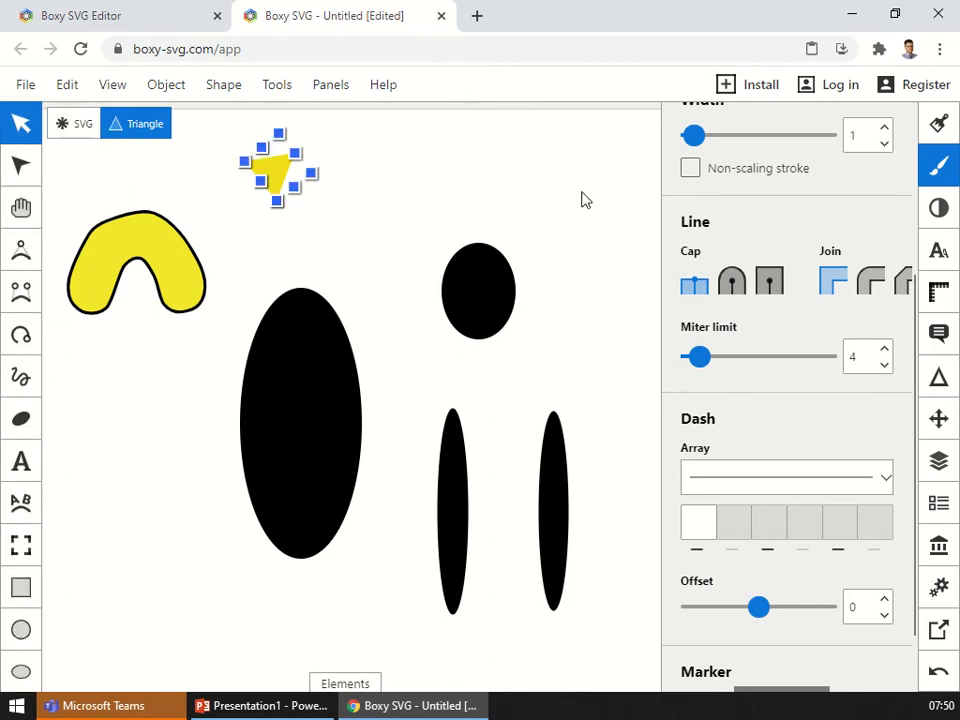
click(542, 289)
drag(491, 287, 311, 255)
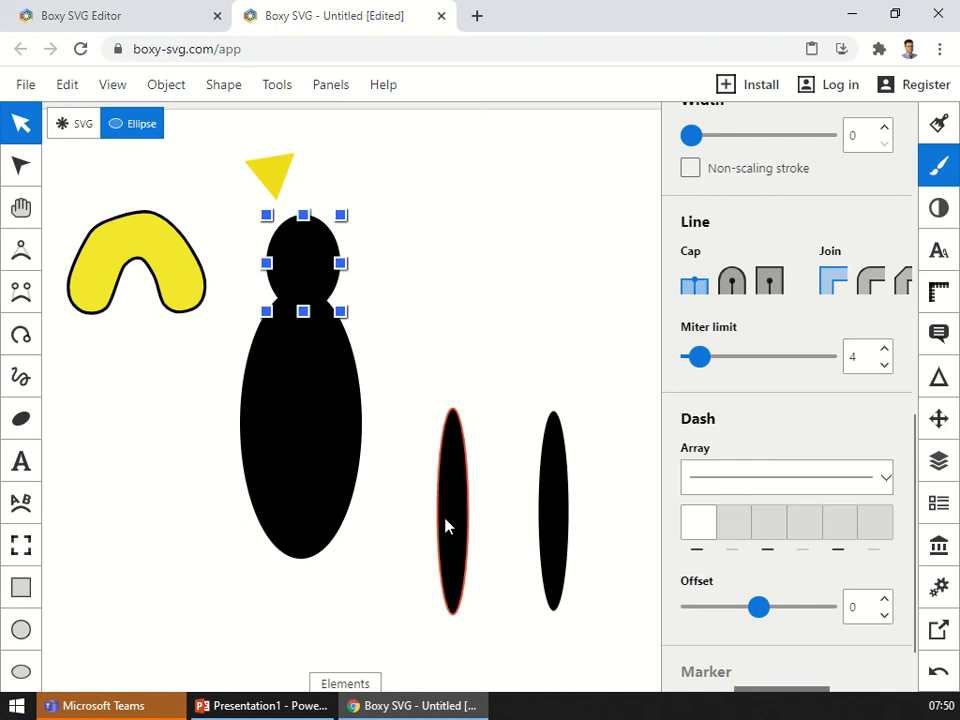
Move one thin ellipse to the left side of the body and tilt it outward as a wing
drag(448, 525, 212, 457)
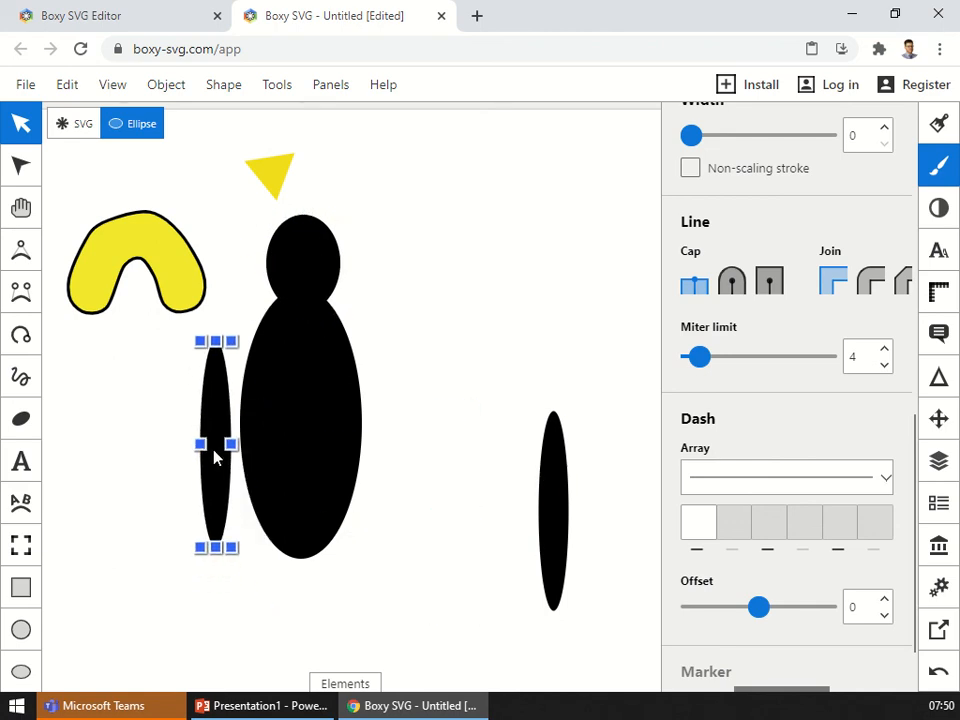
click(214, 452)
drag(231, 345, 244, 369)
Tilt the other thin ellipse the opposite way and place it against the body's right side as the second wing
click(560, 456)
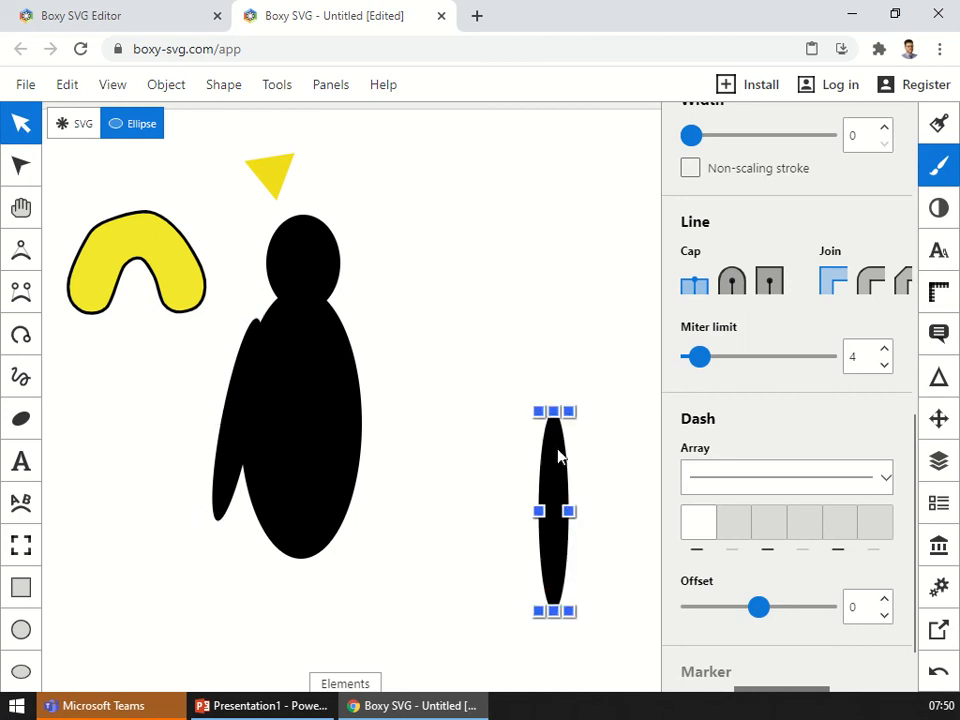
click(563, 449)
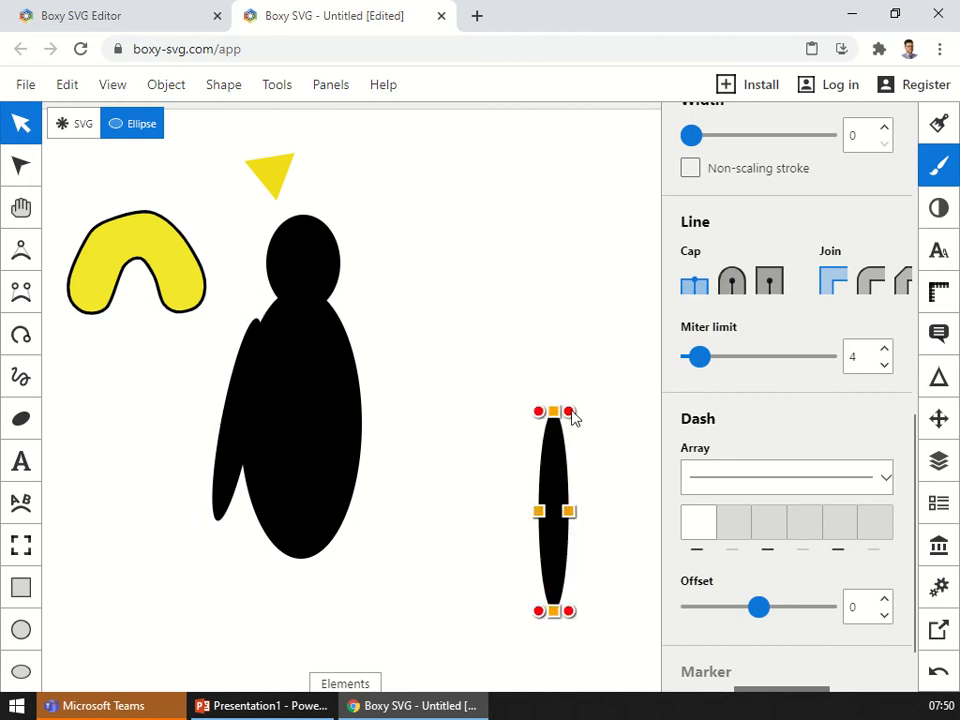
drag(571, 411, 556, 408)
drag(543, 490, 348, 385)
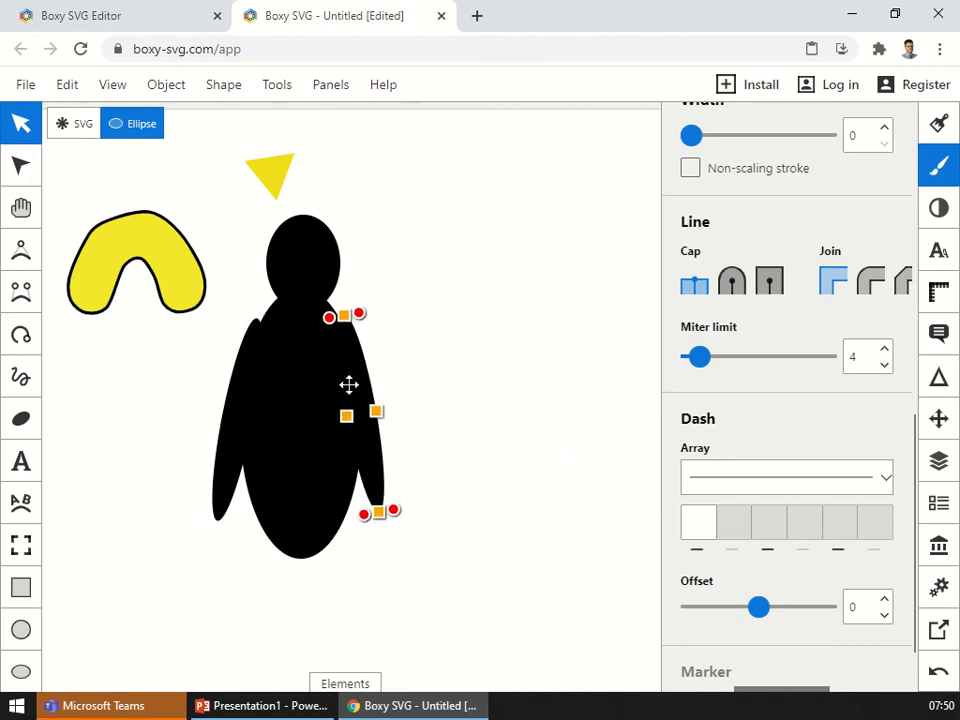
Rotate the yellow triangle so it points straight down and place it on the lower part of the head as the beak
click(129, 258)
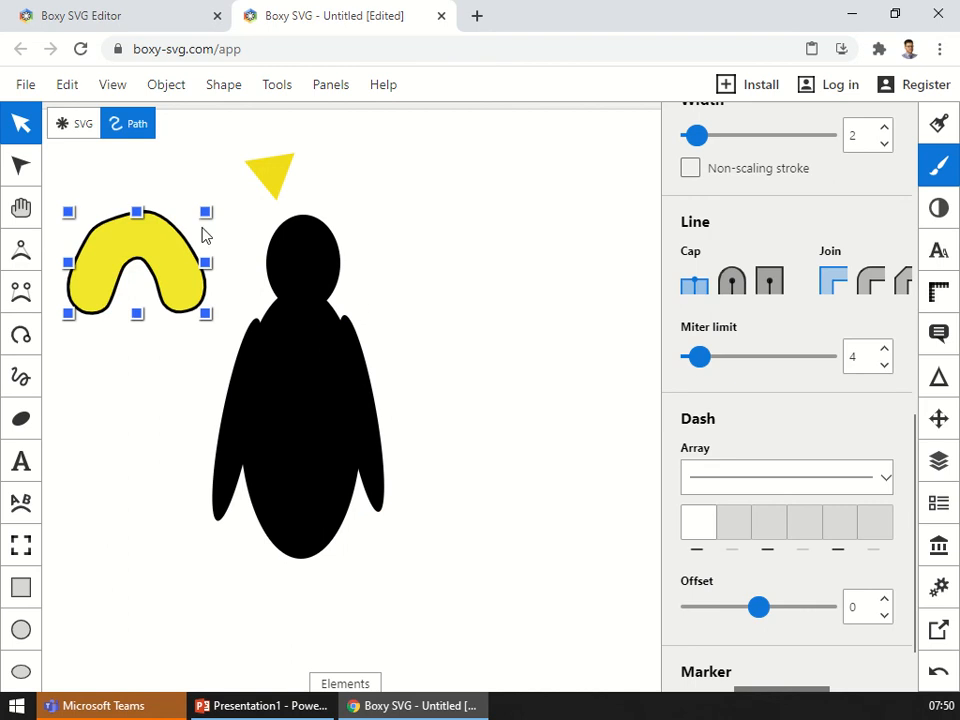
click(276, 186)
click(256, 178)
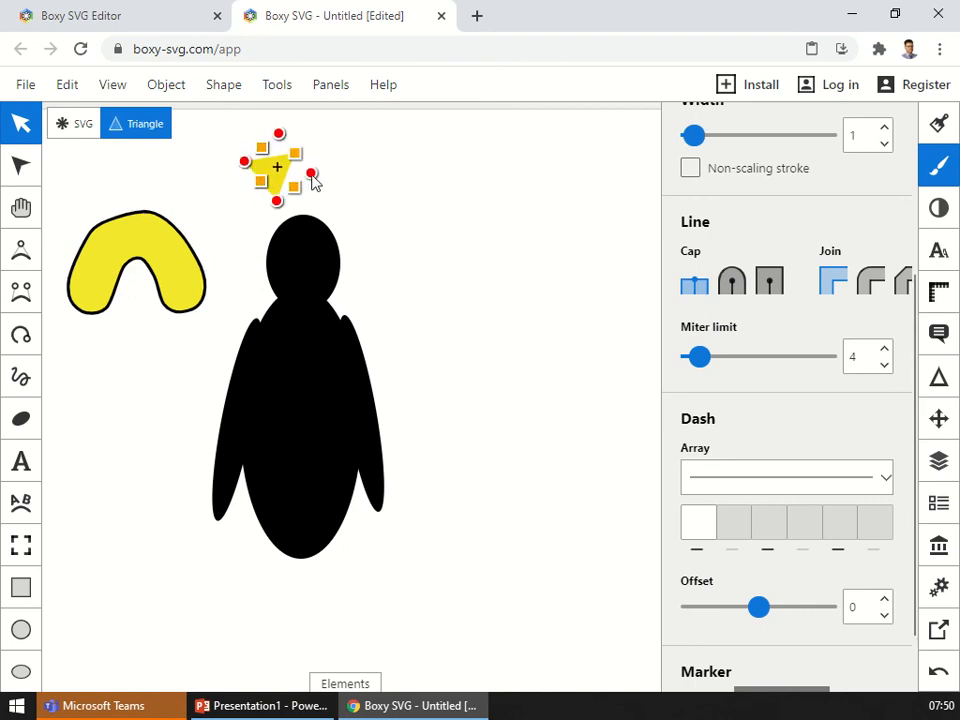
drag(311, 176, 304, 303)
click(300, 189)
Move the yellow arched blob under the lower end of the body and send it behind all the ellipses as feet
drag(152, 289, 334, 558)
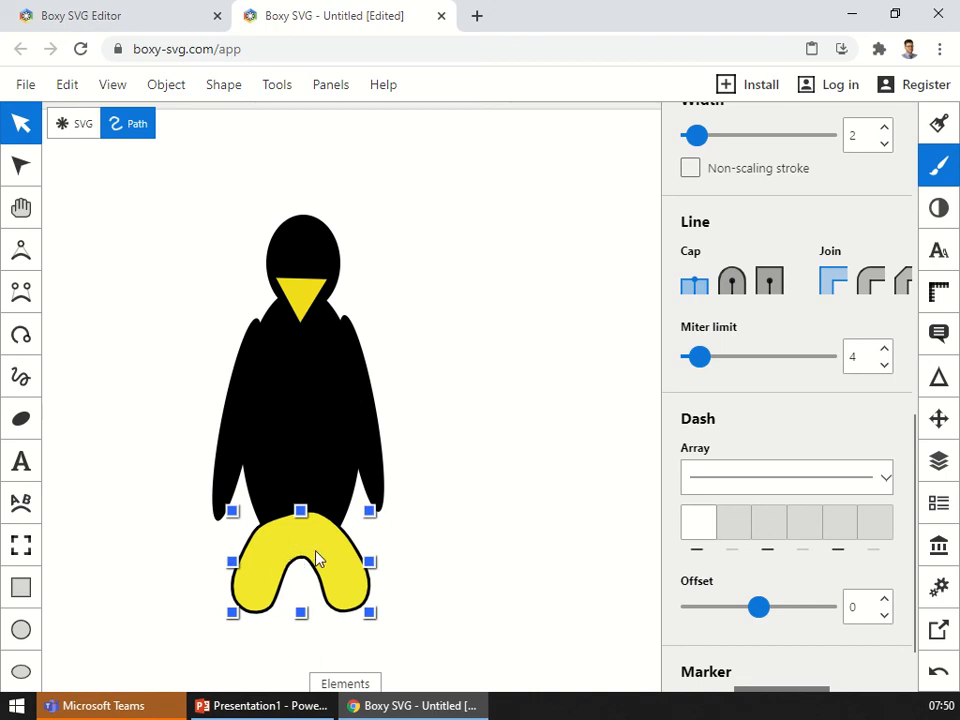
drag(316, 558, 315, 542)
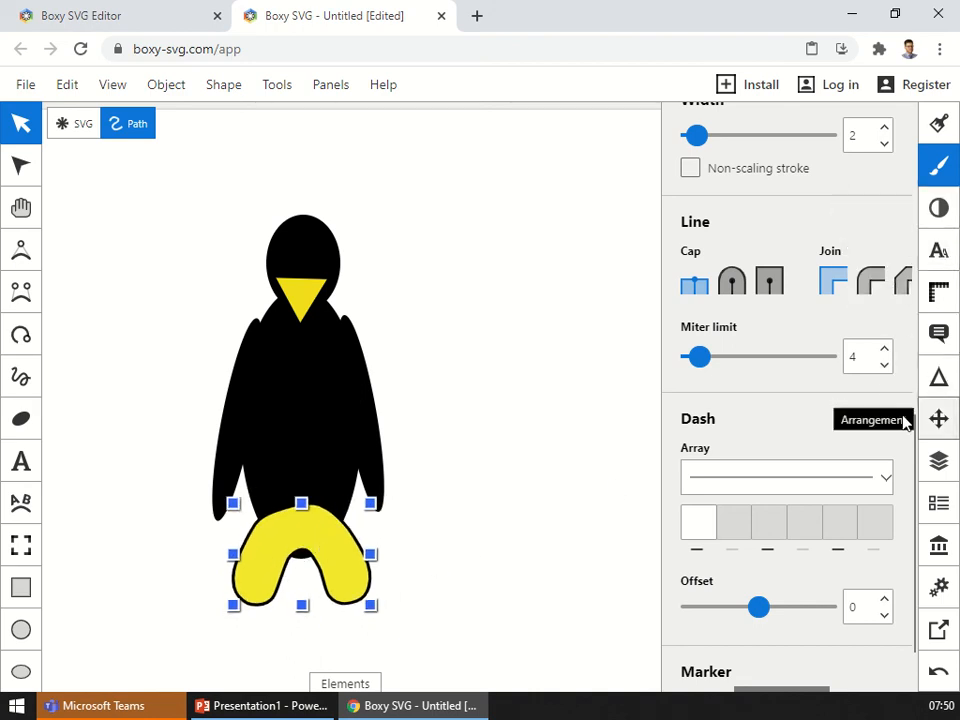
click(939, 465)
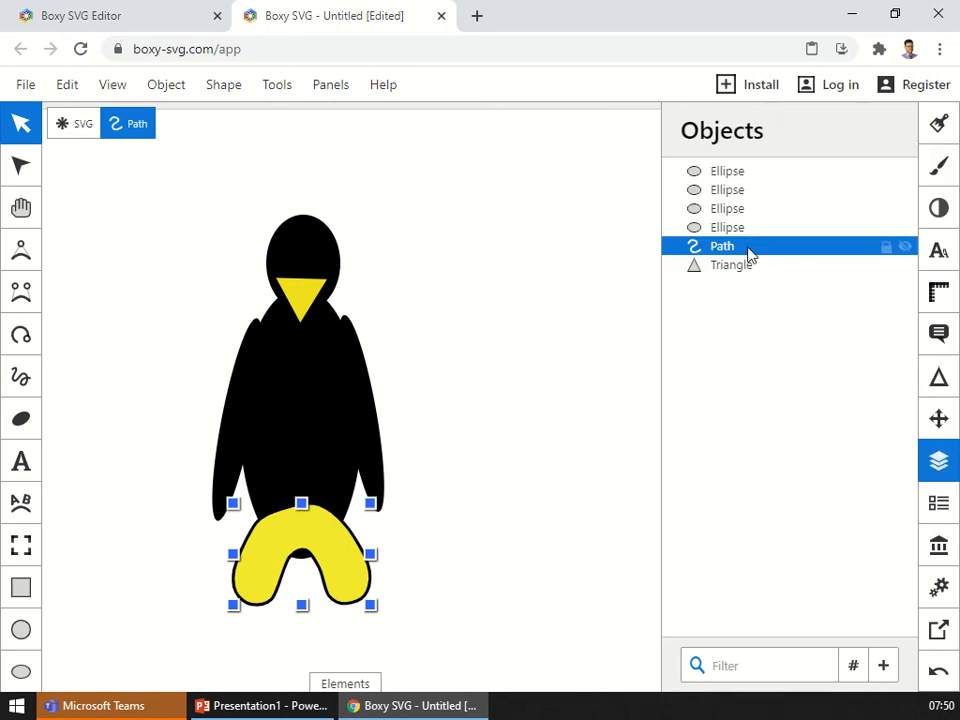
drag(750, 254, 752, 176)
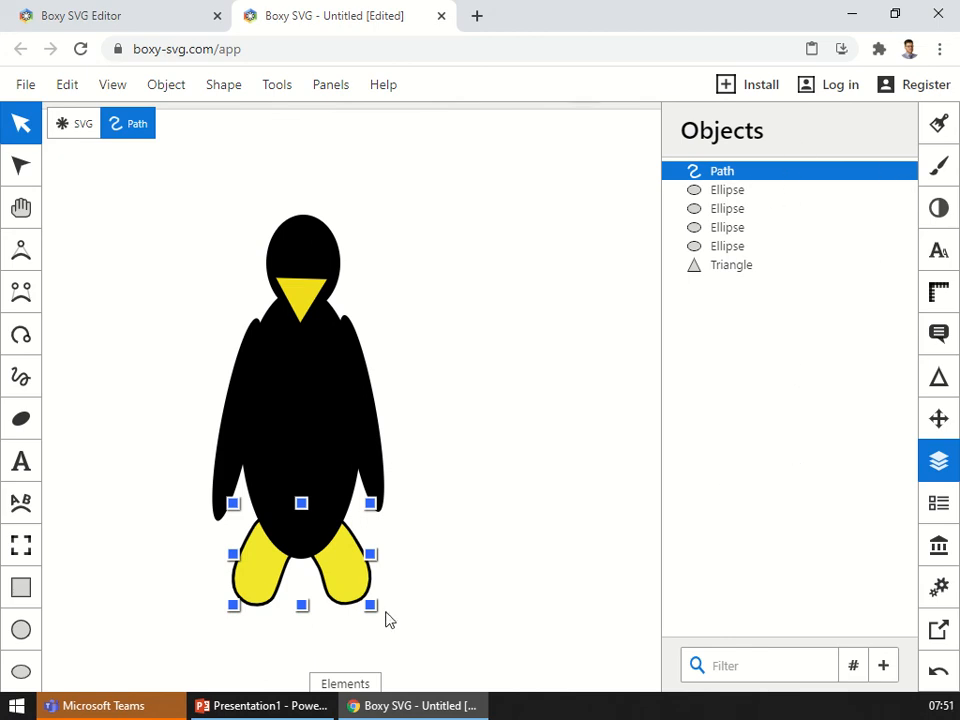
Draw a small grey circle on the left half of the head, just above the beak, as an eye
click(21, 418)
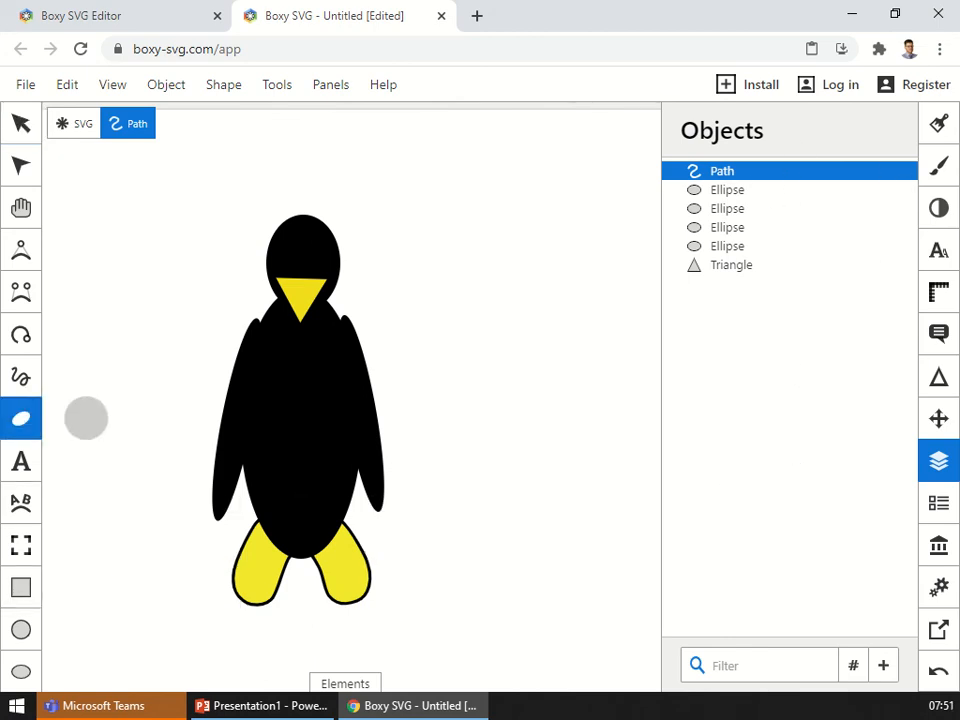
scroll(17, 600, down, 2)
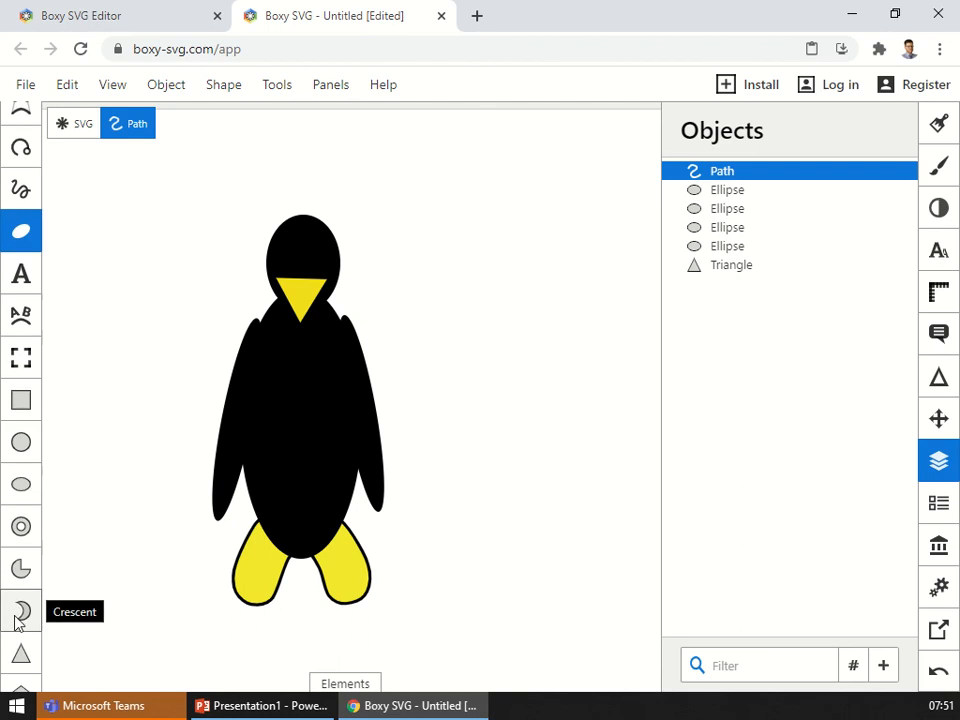
click(20, 486)
click(20, 444)
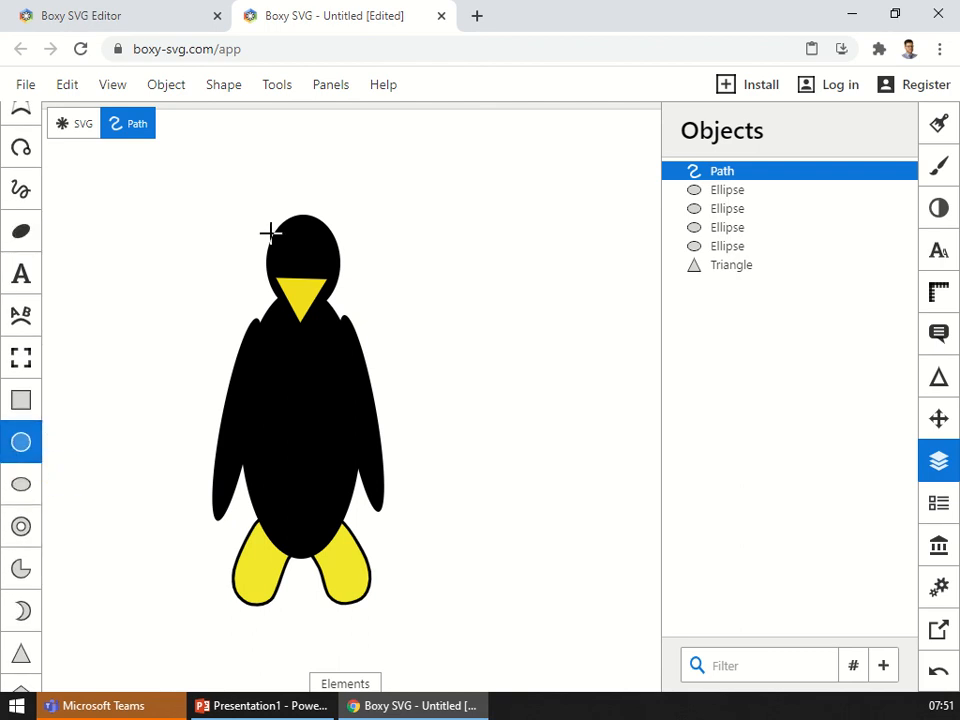
drag(276, 242, 293, 253)
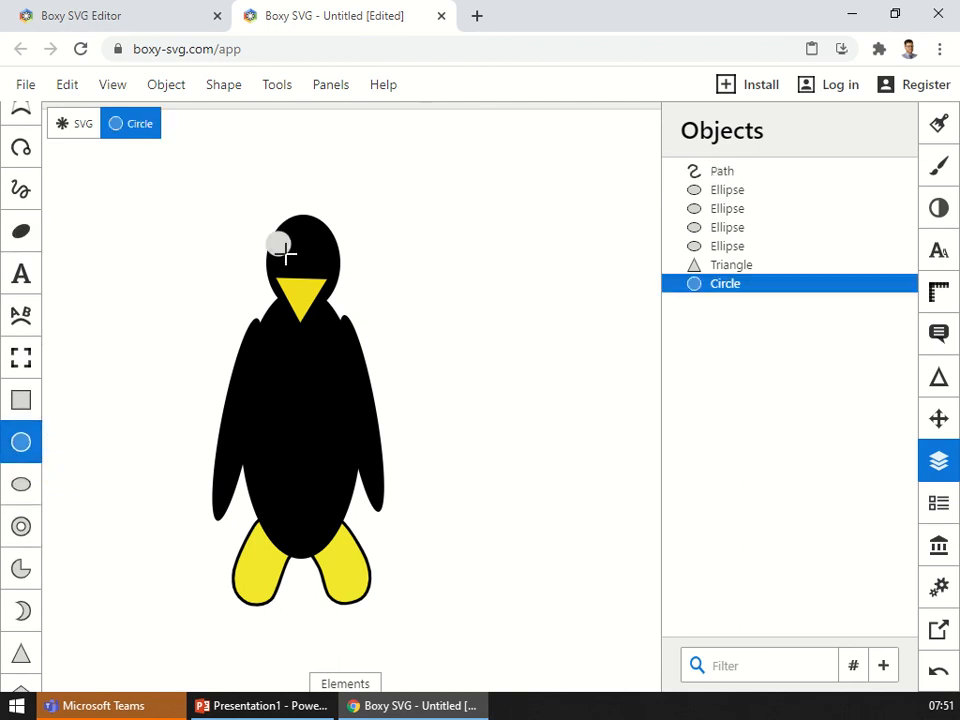
scroll(20, 220, up, 2)
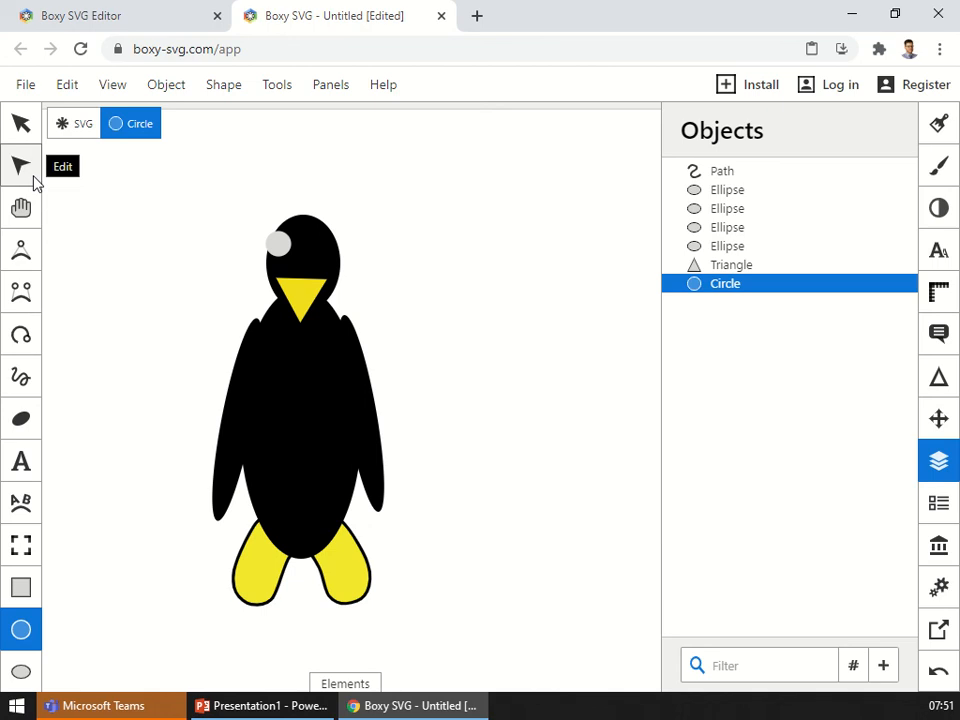
click(22, 124)
drag(281, 243, 290, 252)
click(209, 281)
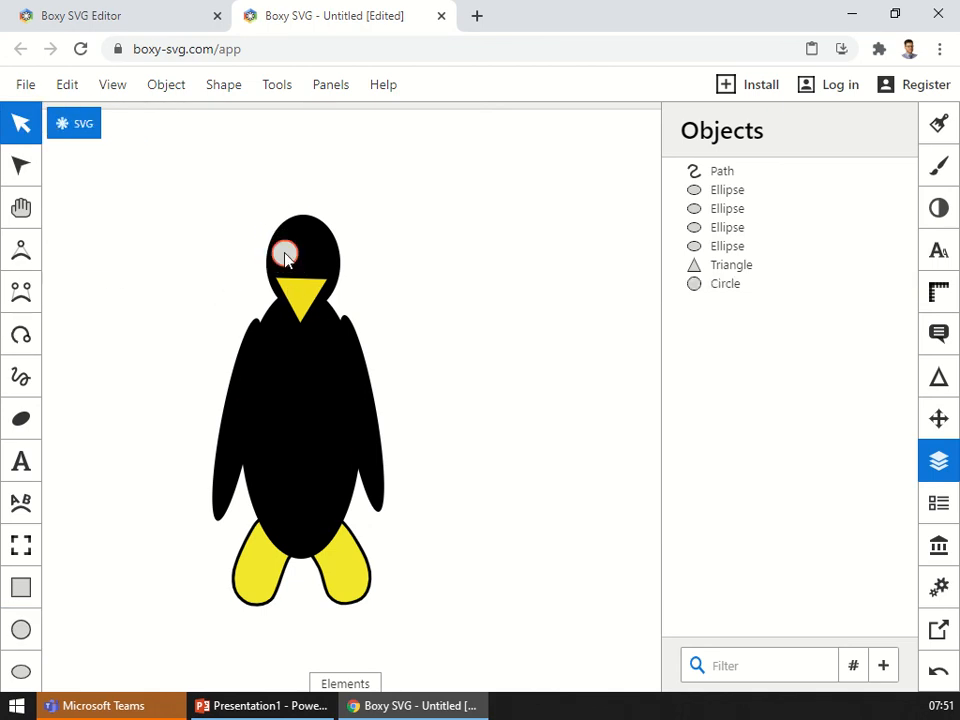
Draw a smaller circle on the empty canvas left of the head and fill it with black (#000000)
click(21, 671)
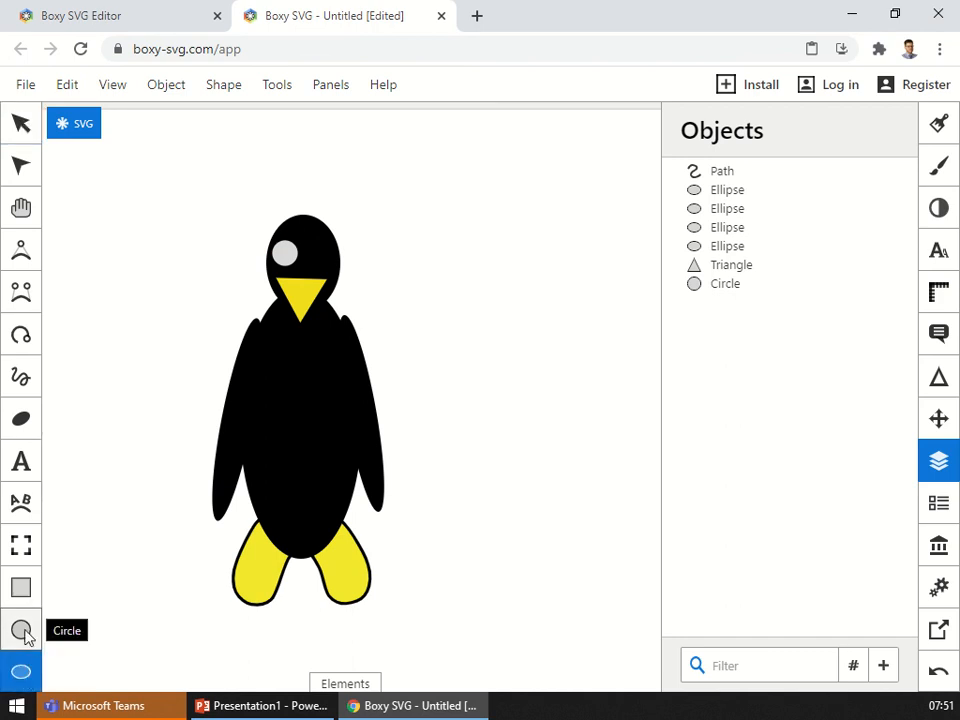
click(21, 629)
drag(188, 238, 191, 244)
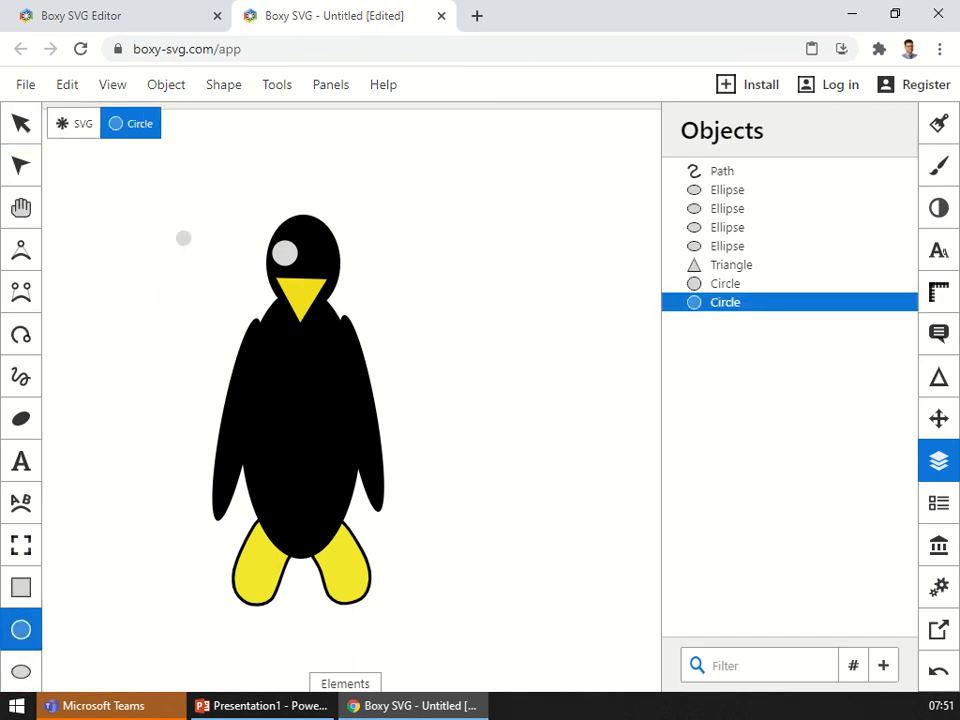
click(940, 126)
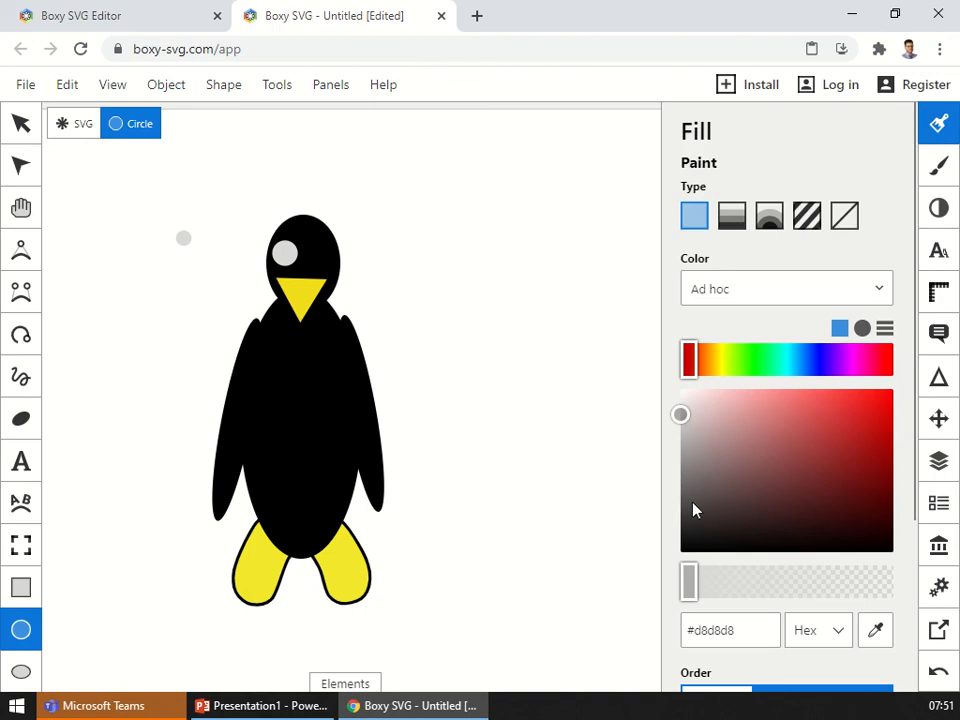
drag(696, 510, 639, 568)
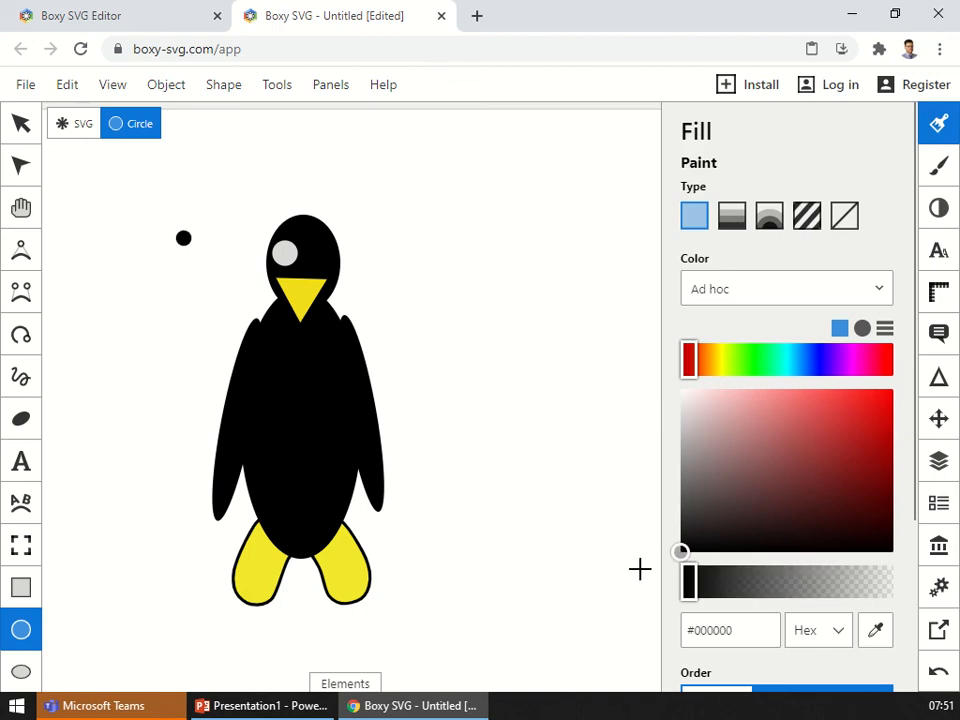
Move the small black circle onto the centre of the grey eye as the pupil
click(22, 128)
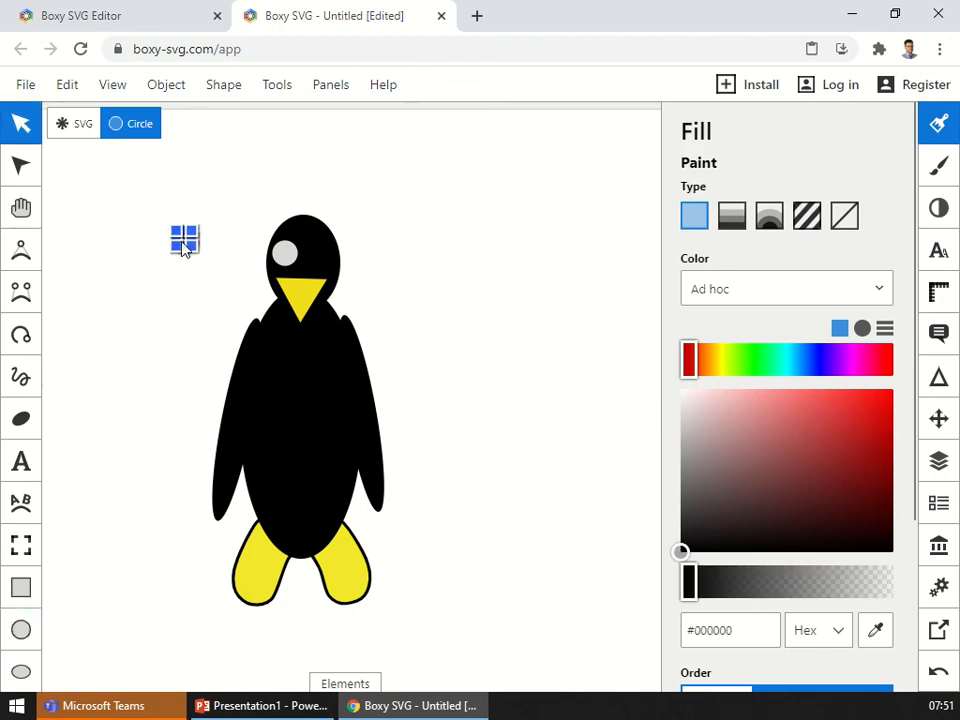
scroll(184, 247, up, 5)
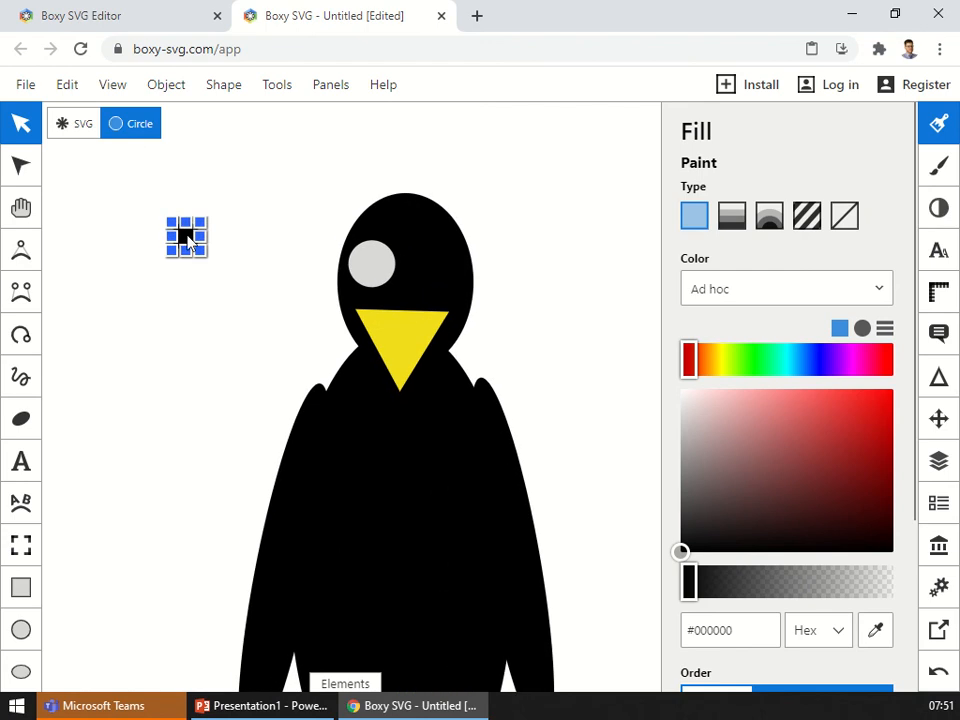
drag(187, 243, 377, 267)
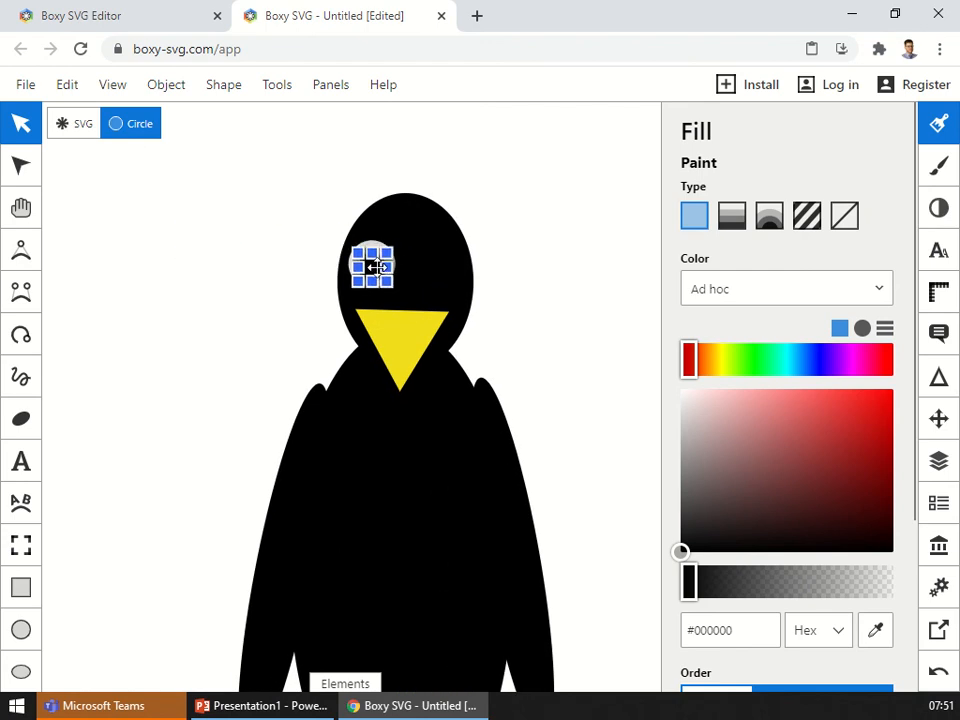
click(237, 300)
Duplicate the grey eye together with its pupil and place the copy on the right half of the head
drag(302, 233, 418, 311)
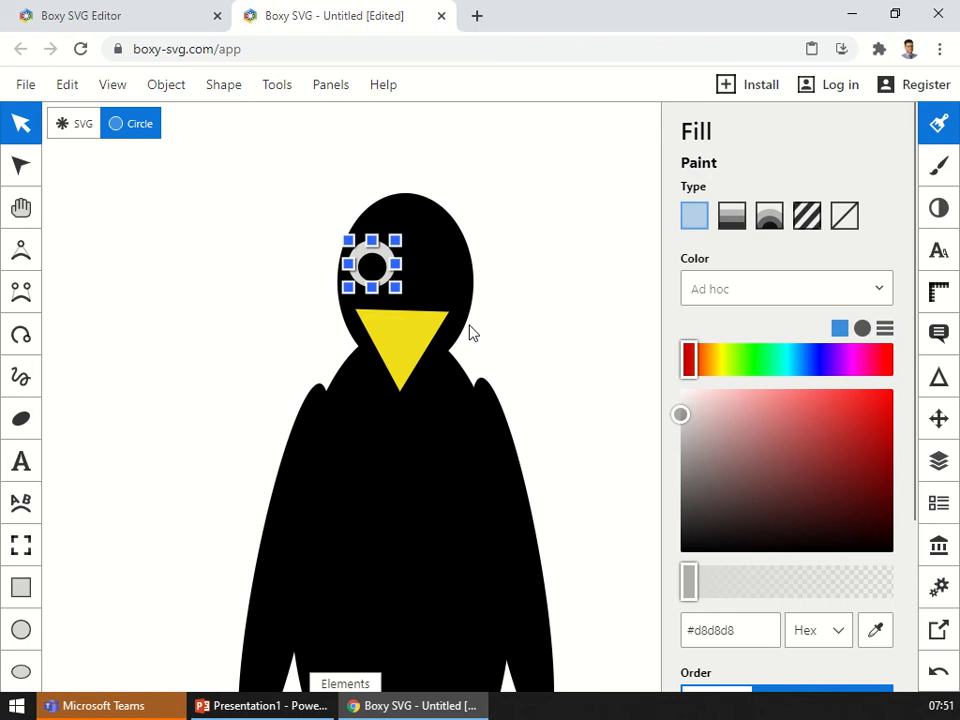
key(ctrl+c)
key(ctrl+v)
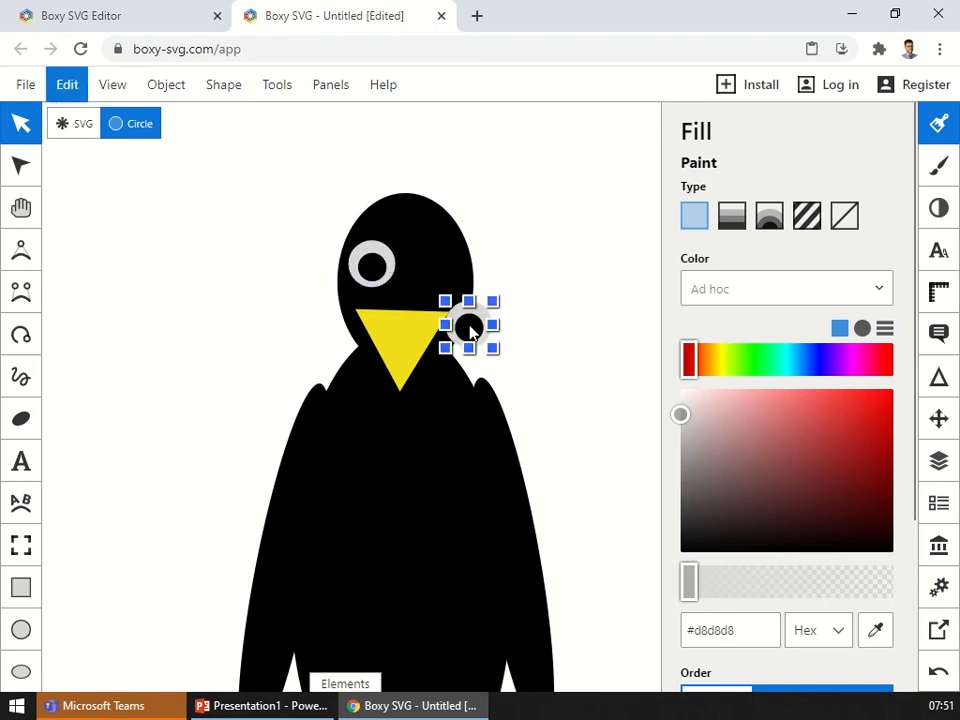
drag(483, 330, 447, 270)
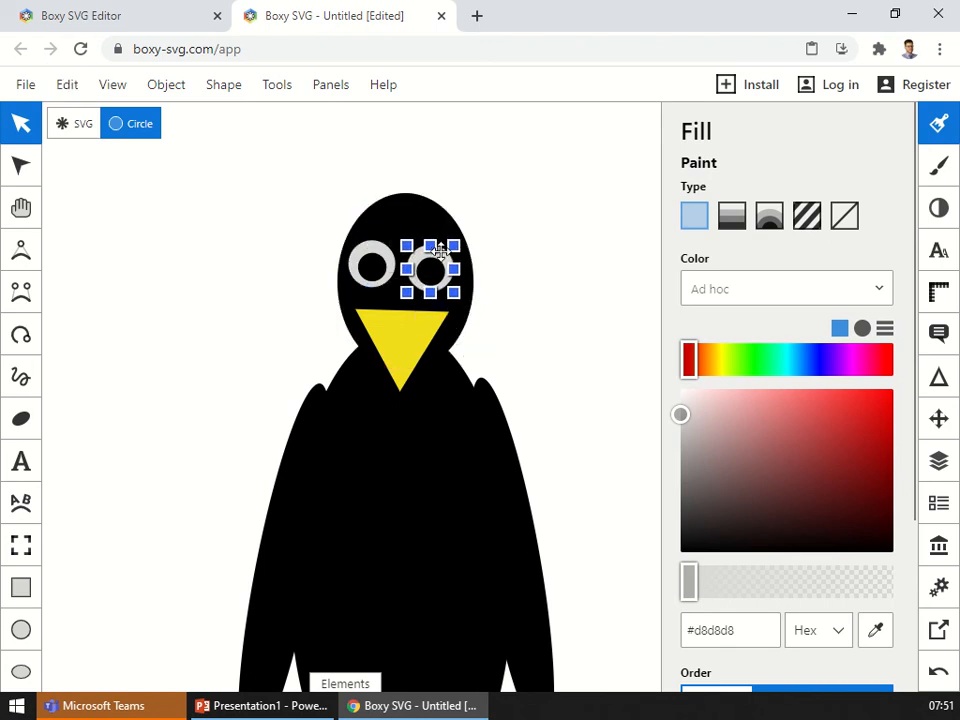
Select all the penguin's shapes and group them into one object
scroll(456, 371, down, 5)
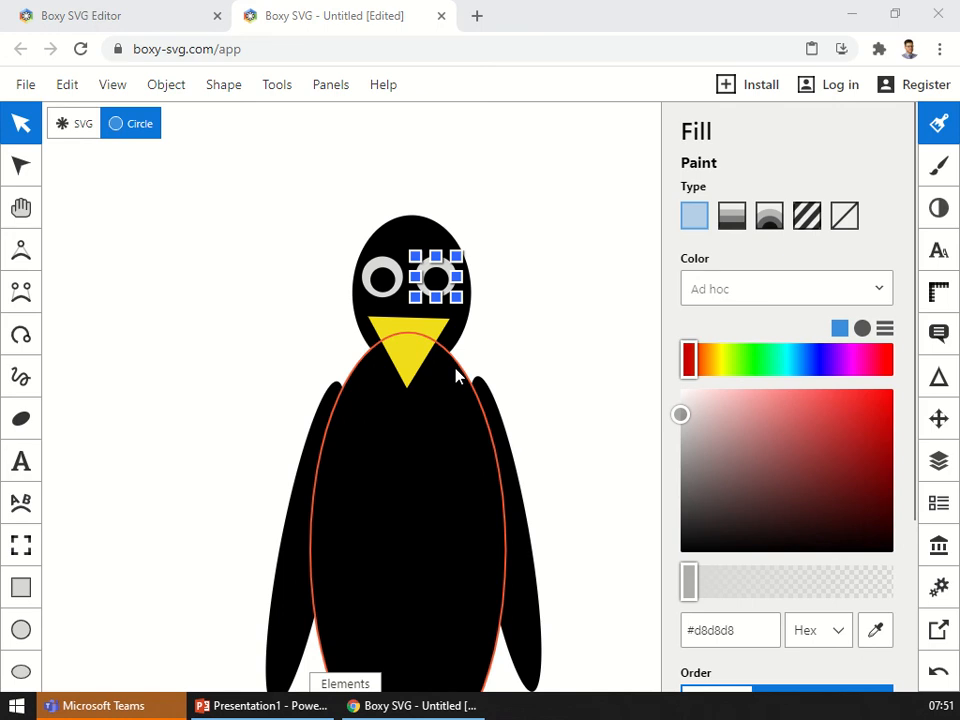
click(349, 401)
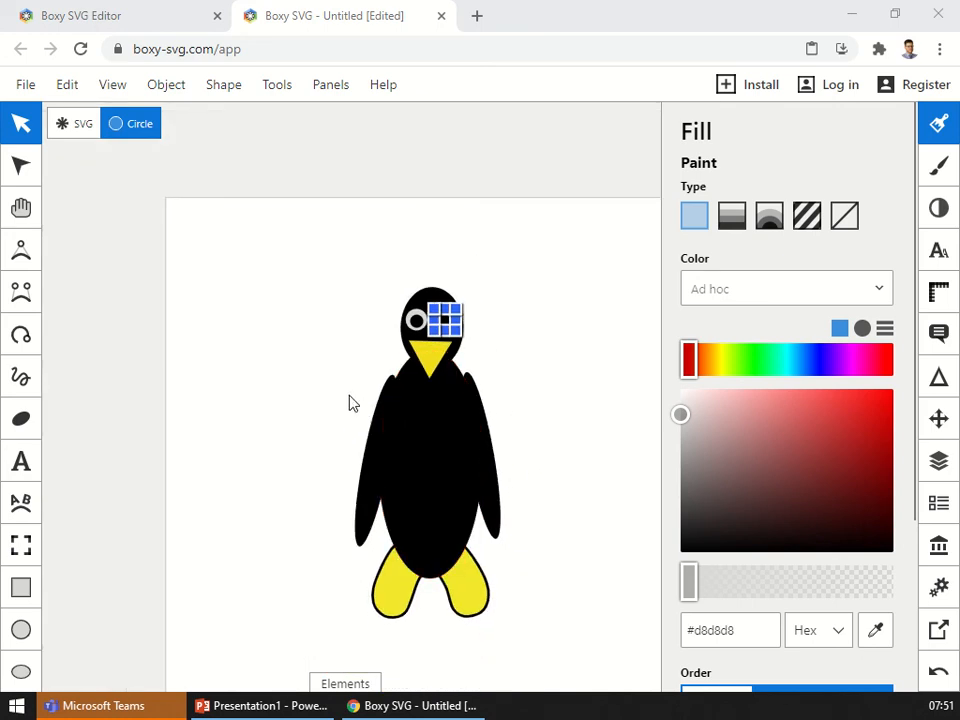
scroll(546, 406, down, 1)
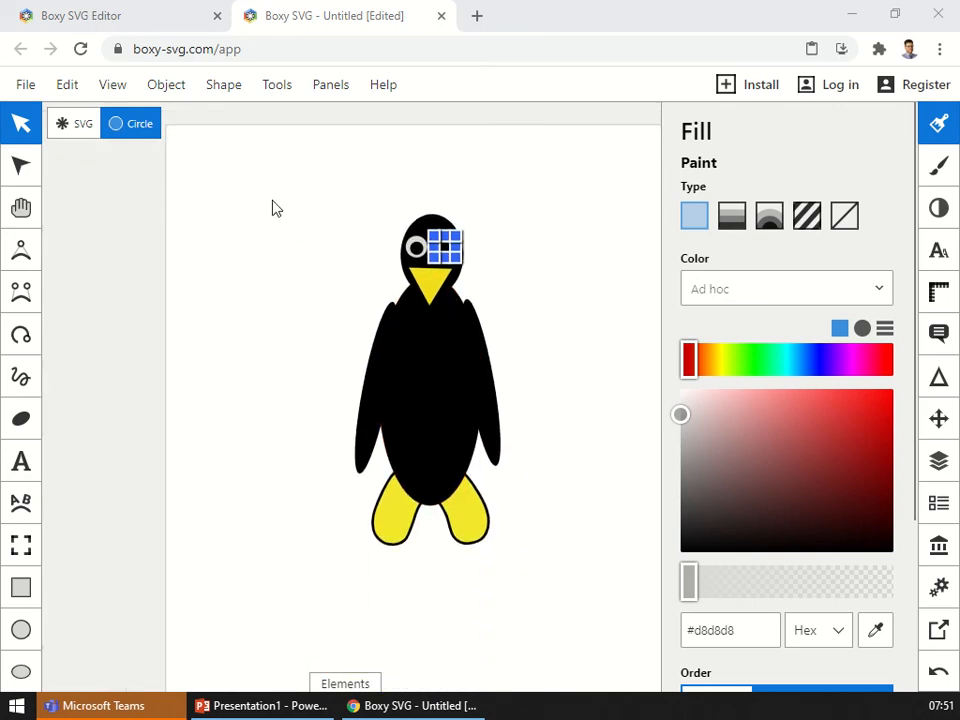
drag(275, 141, 575, 615)
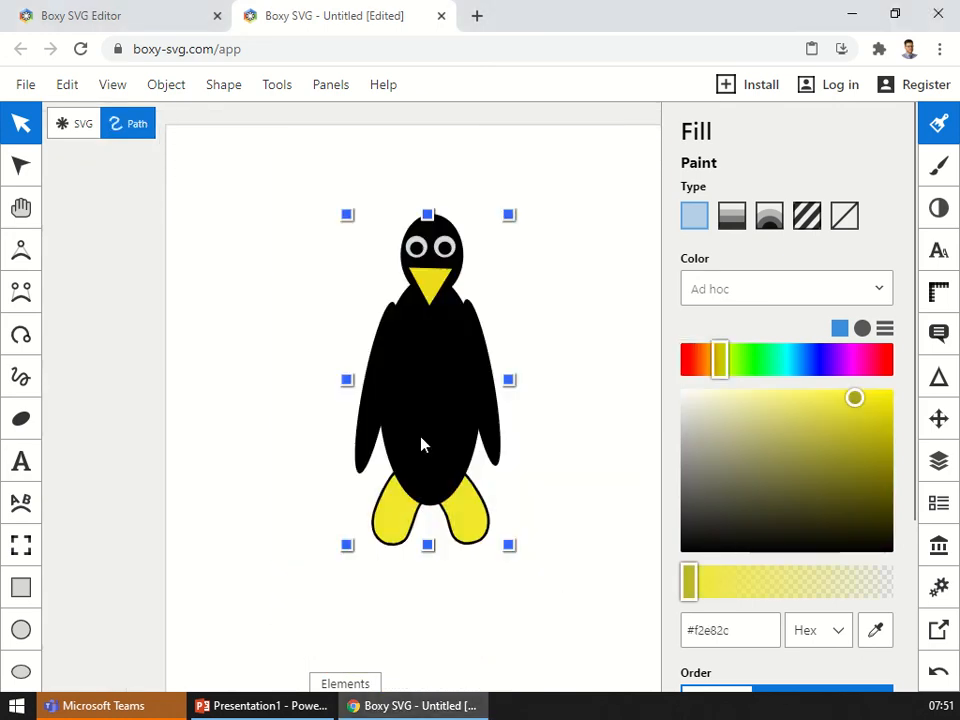
right_click(411, 379)
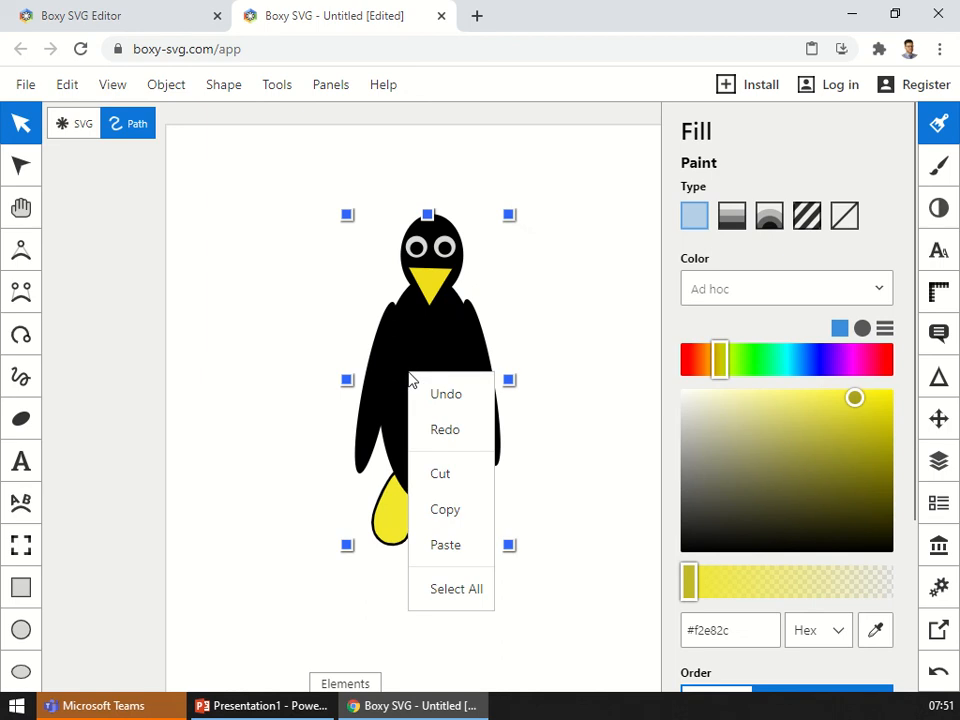
click(180, 90)
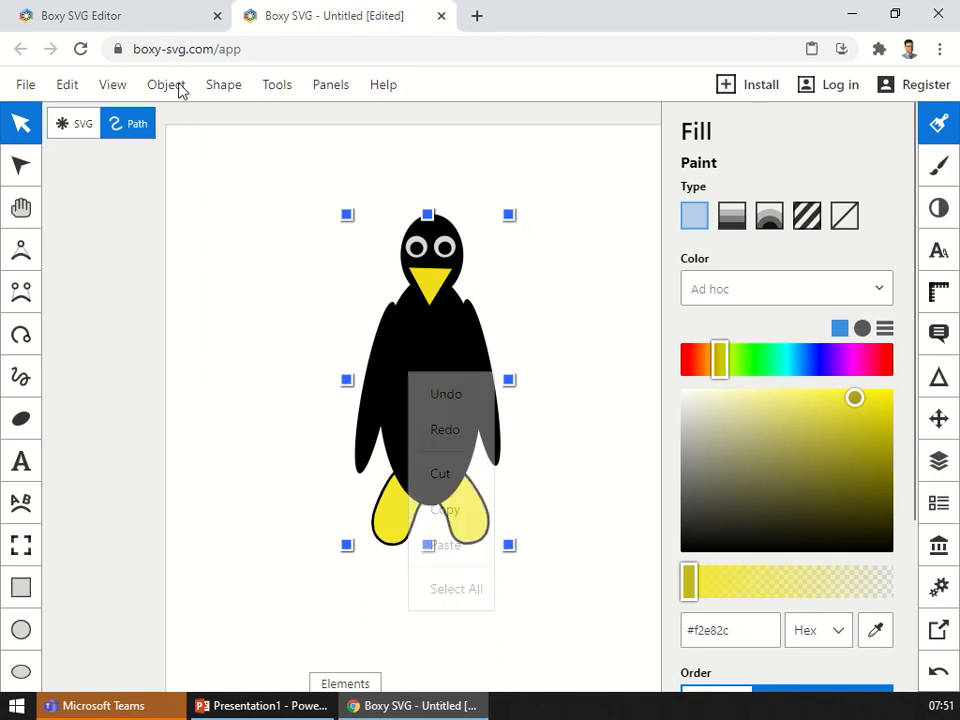
click(182, 90)
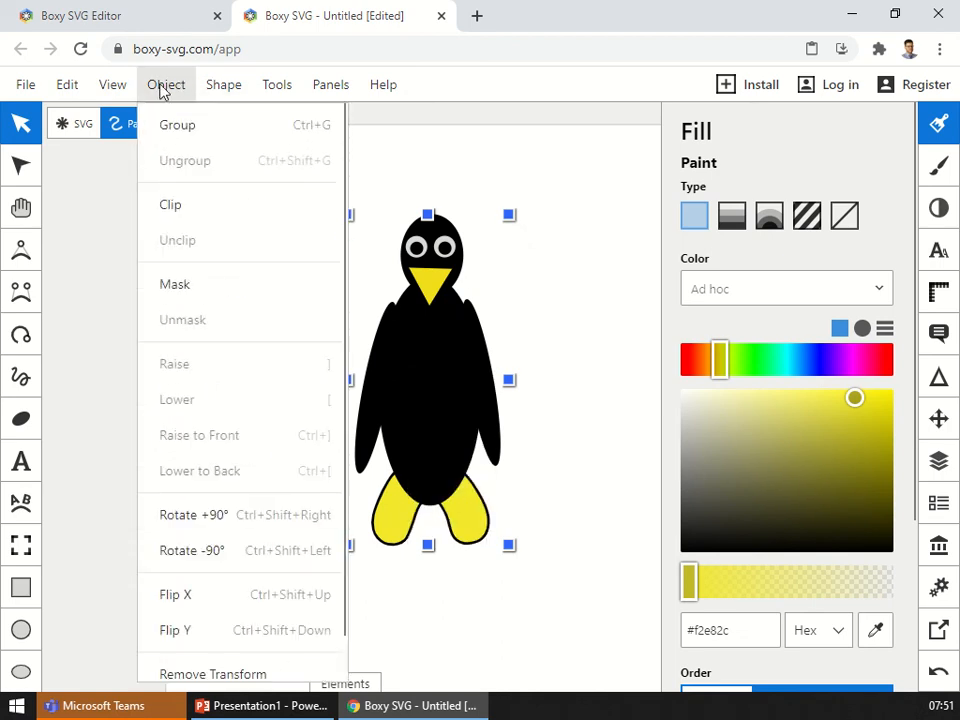
click(172, 122)
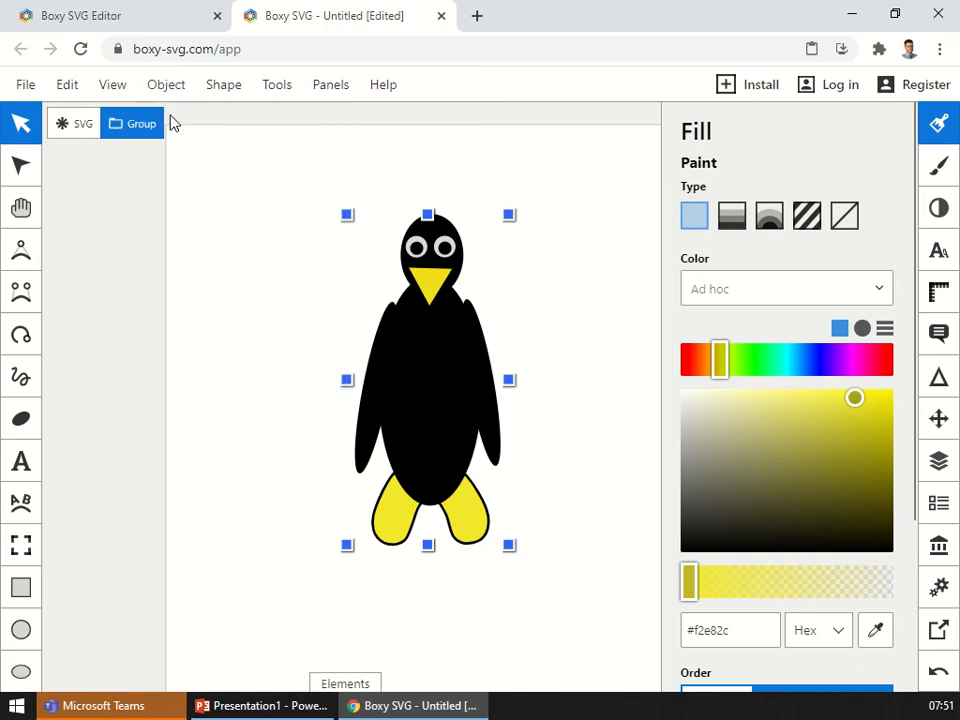
Move the grouped penguin toward the left edge of the page
click(464, 368)
click(446, 386)
drag(443, 392, 326, 399)
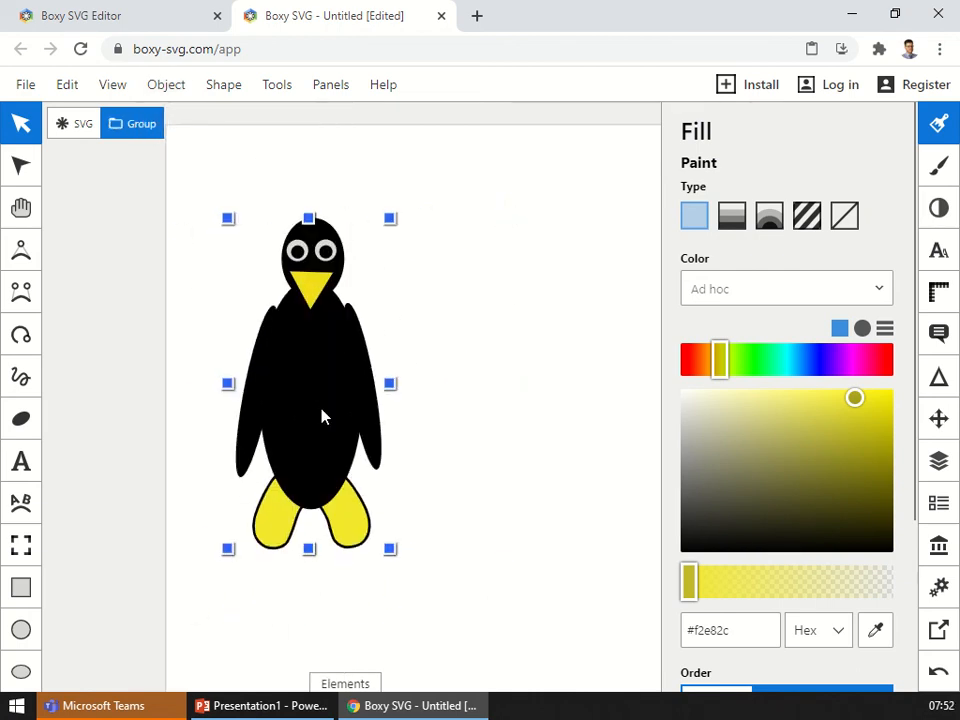
Duplicate the penguin group, shrink the copy to about half size, and stand it beside the original's right foot
key(ctrl+c)
click(575, 497)
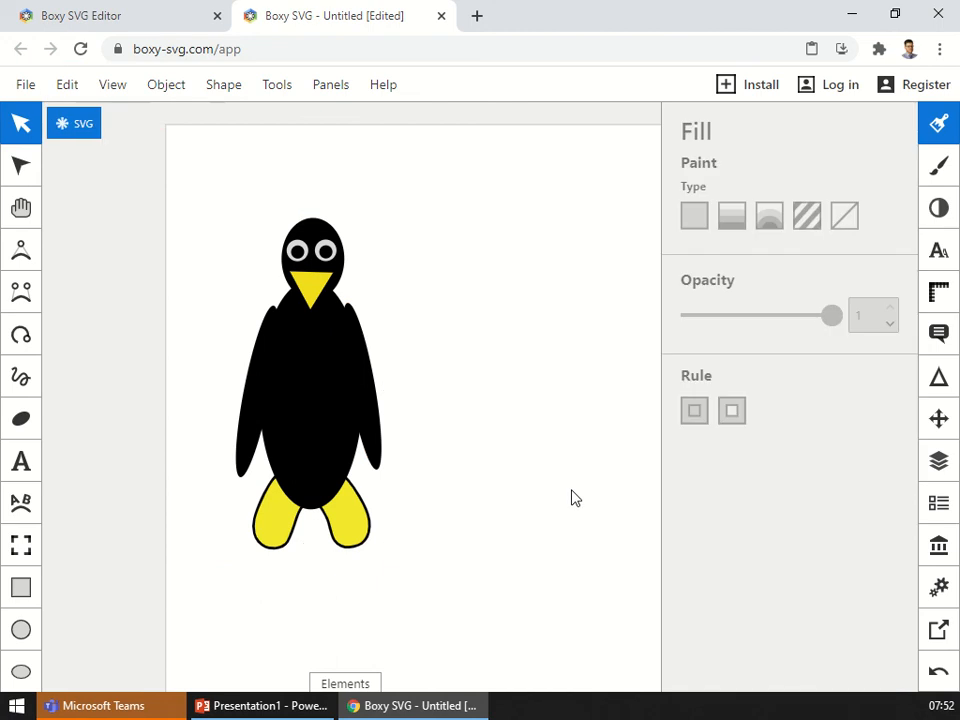
key(ctrl+v)
drag(492, 330, 555, 488)
drag(632, 579, 452, 463)
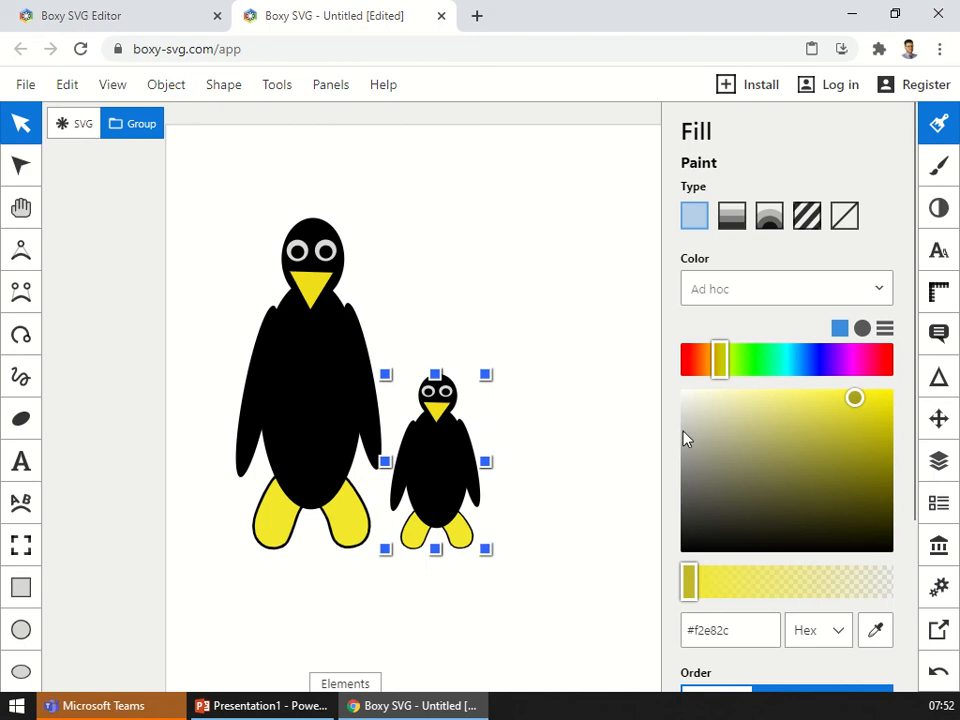
click(596, 467)
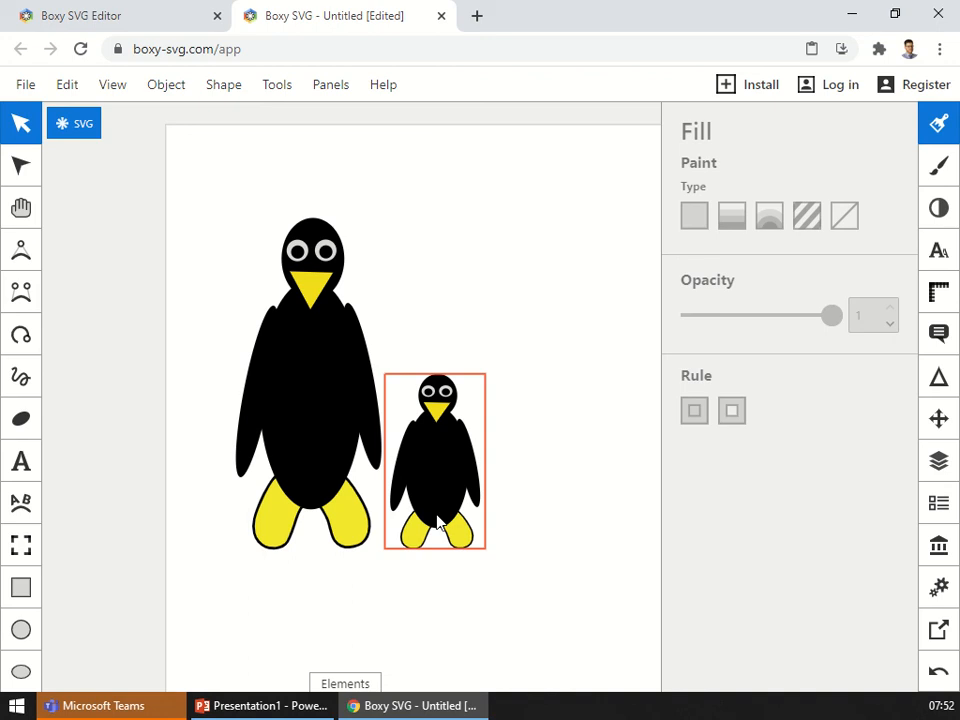
click(328, 557)
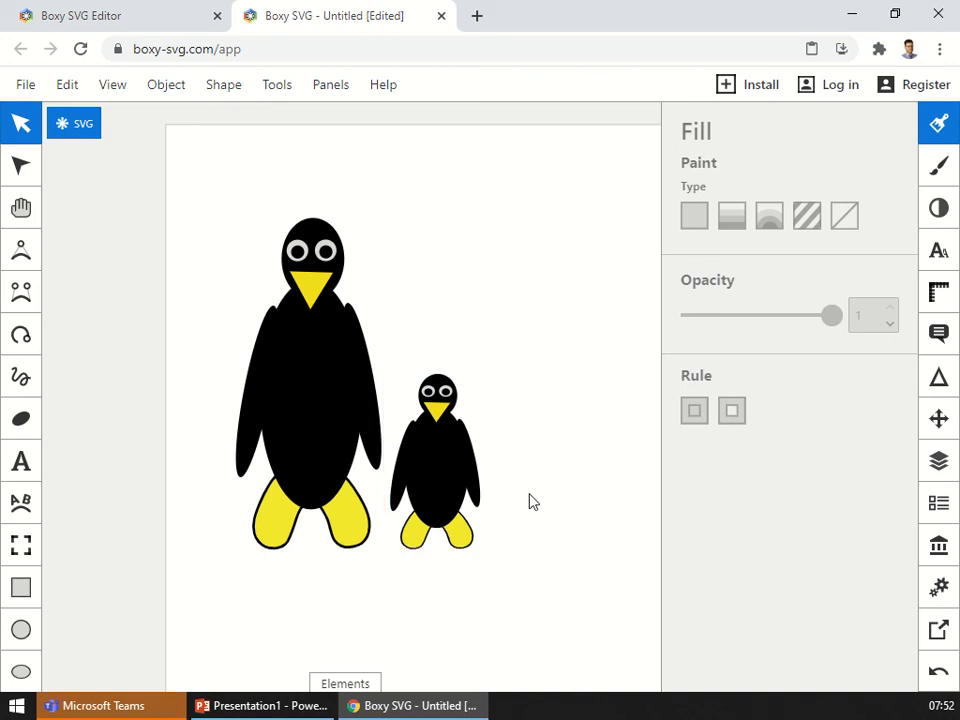
click(345, 369)
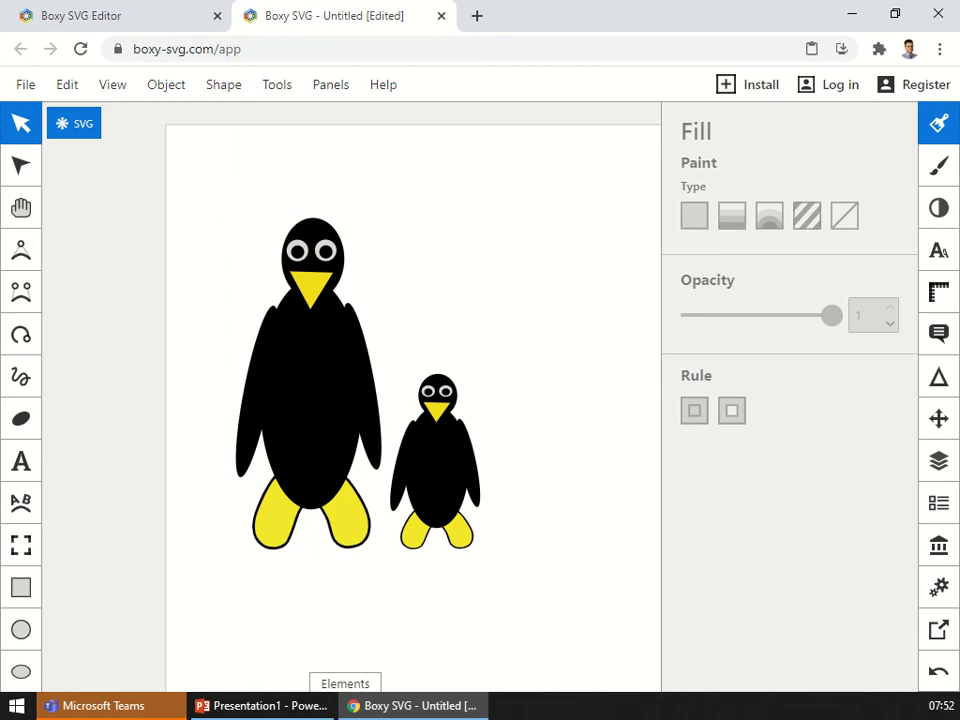